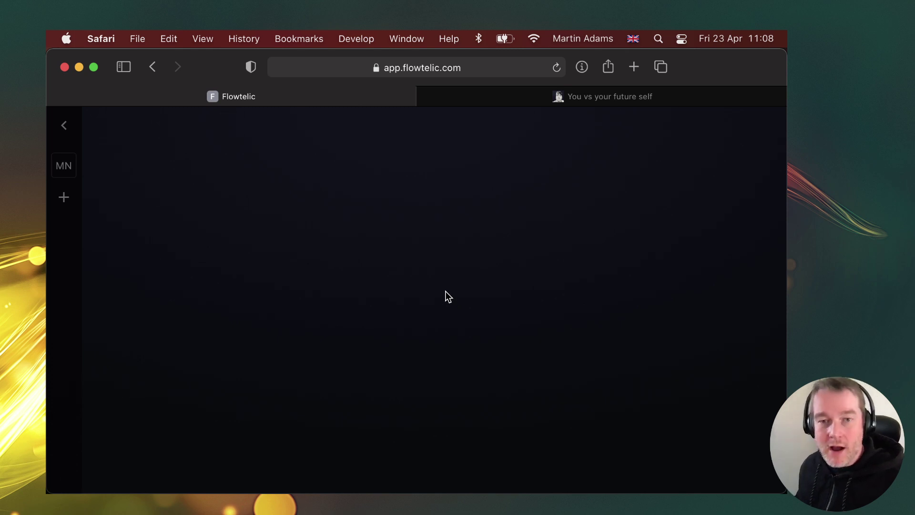
Open the My Notes collection in Flowtelic
{"action": "key", "text": "ctrl+Right"}
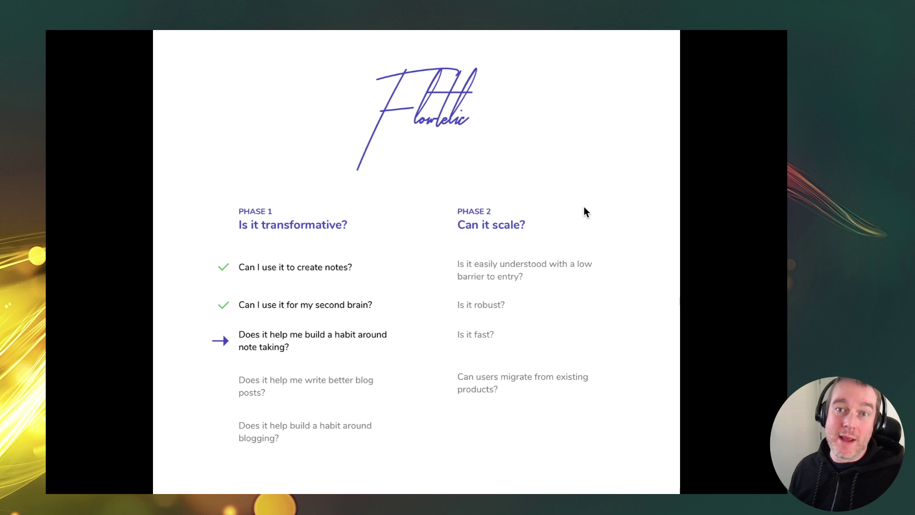
{"action": "key", "text": "ctrl+Left"}
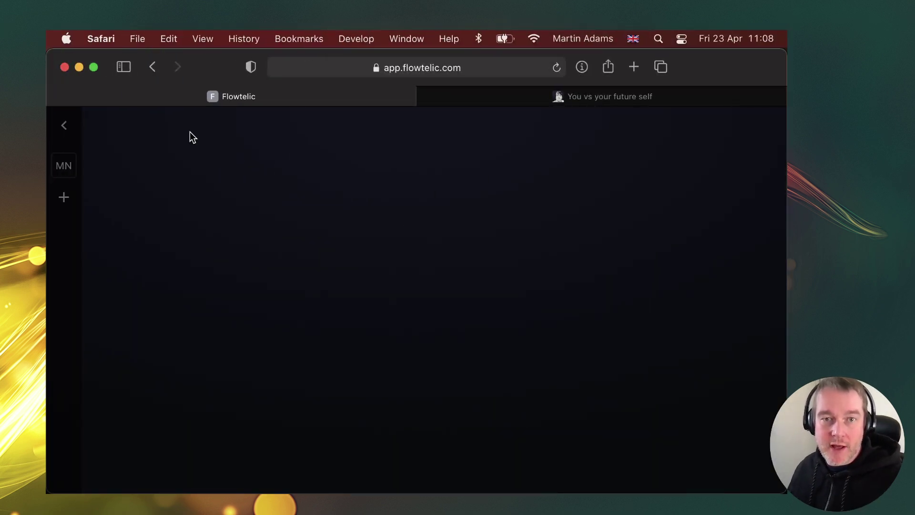
{"action": "left_click", "coordinate": [65, 168]}
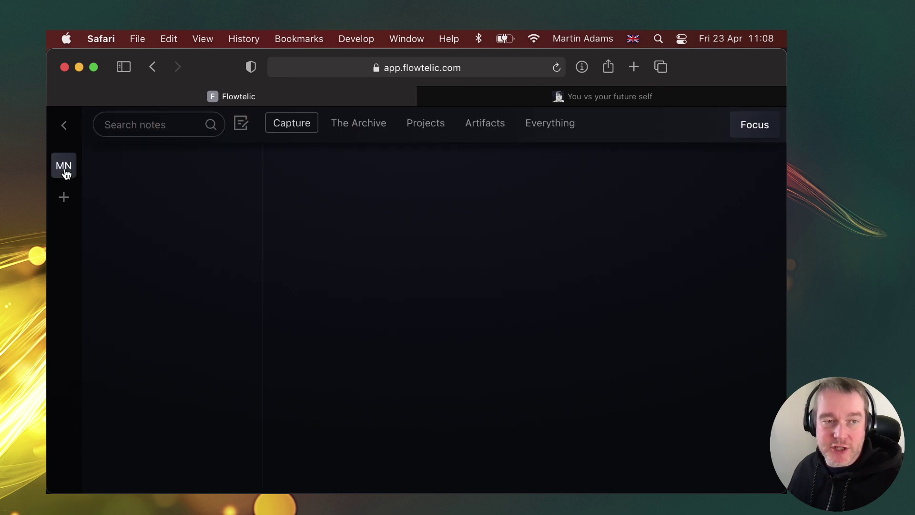
{"action": "right_click", "coordinate": [65, 168]}
{"action": "left_click", "coordinate": [373, 271]}
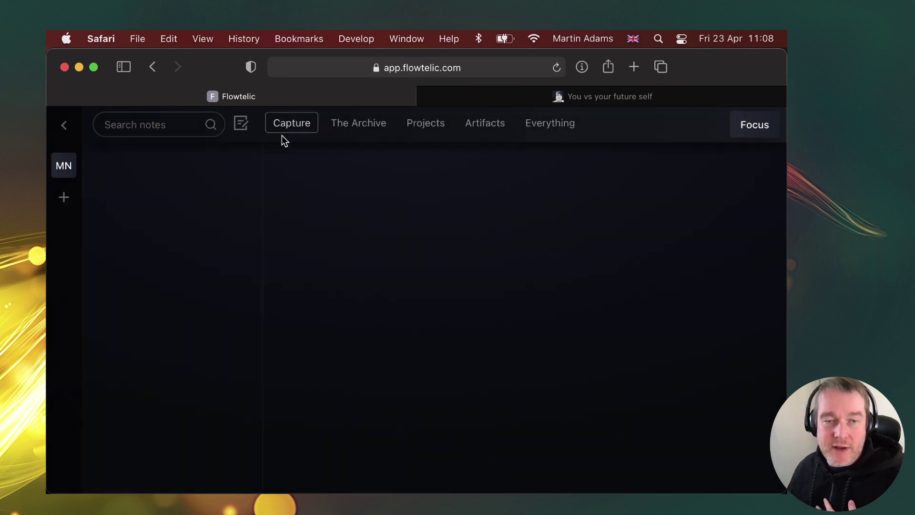
{"action": "right_click", "coordinate": [58, 166]}
{"action": "left_click", "coordinate": [124, 187]}
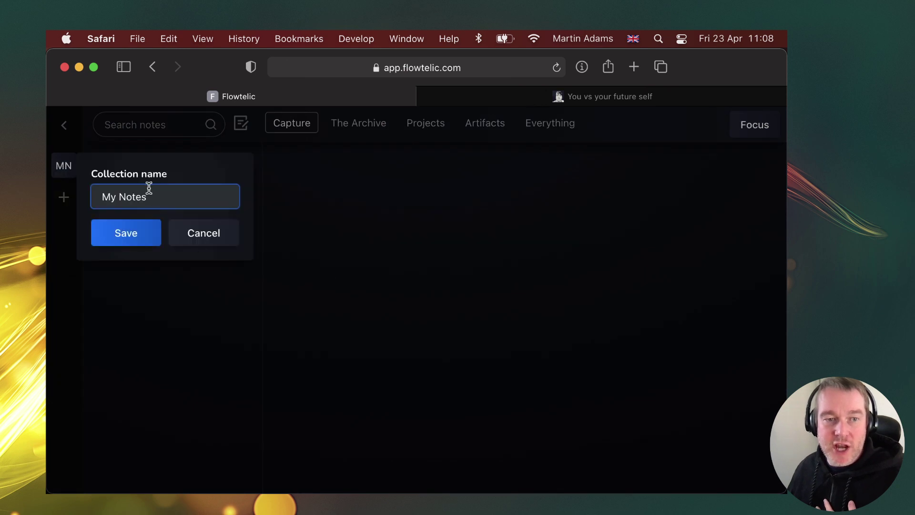
{"action": "left_click", "coordinate": [216, 236]}
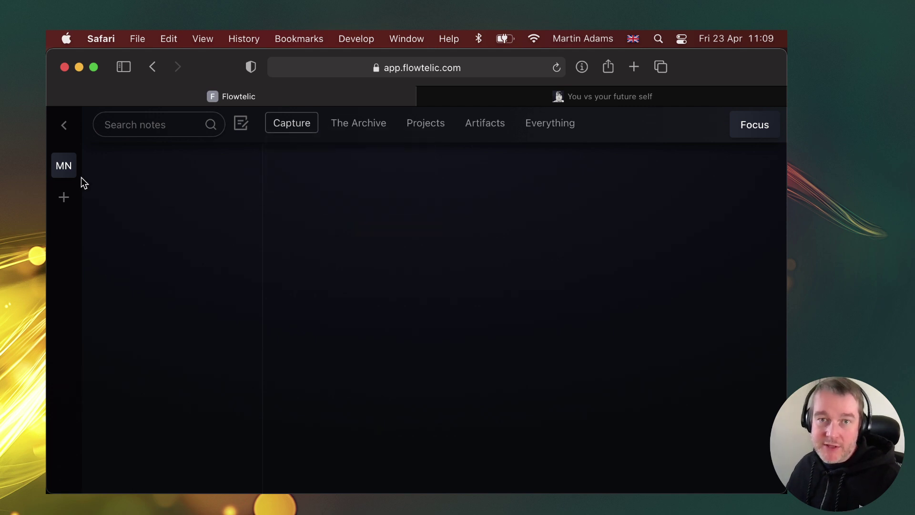
Review the note types under Capture, The Archive and Artifacts, and display the Everything view
{"action": "mouse_move", "coordinate": [292, 122]}
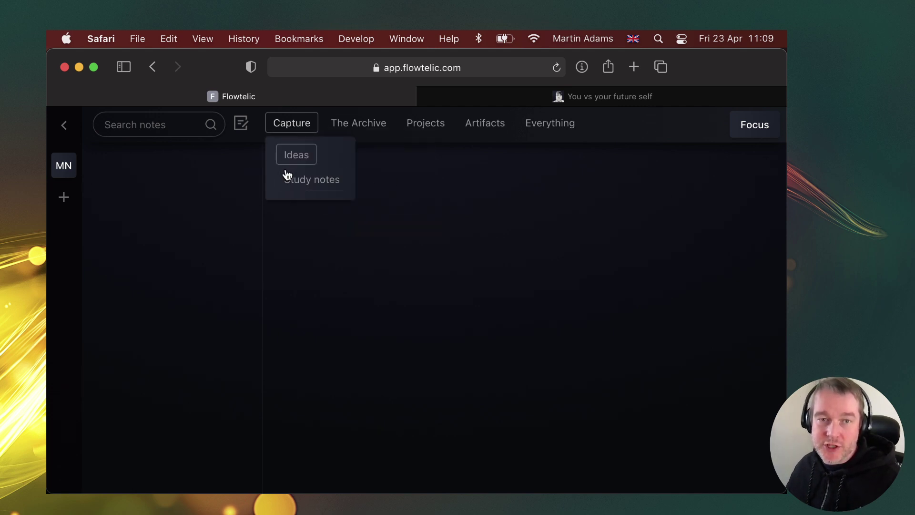
{"action": "mouse_move", "coordinate": [374, 133]}
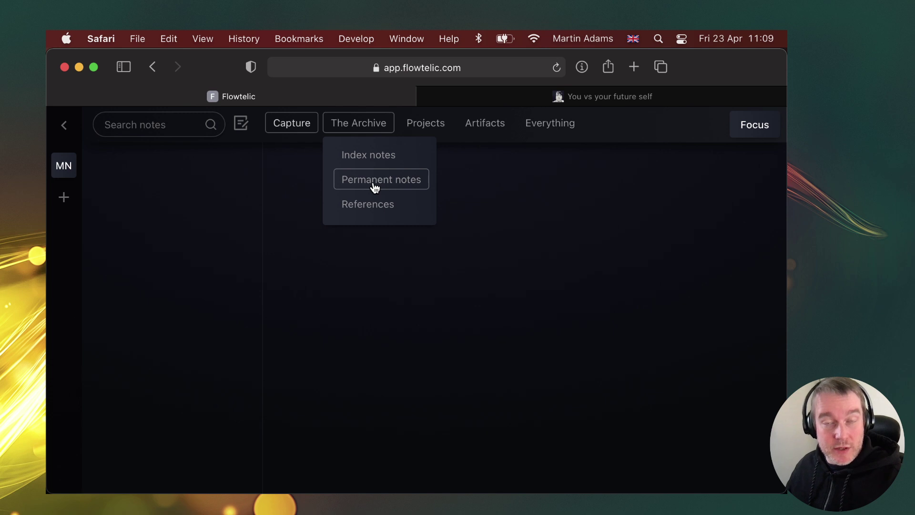
{"action": "mouse_move", "coordinate": [504, 132]}
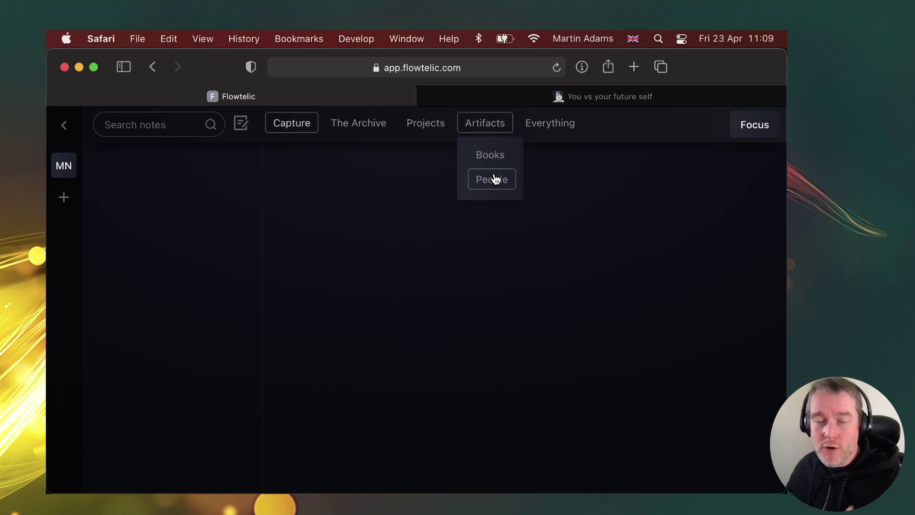
{"action": "left_click", "coordinate": [540, 124]}
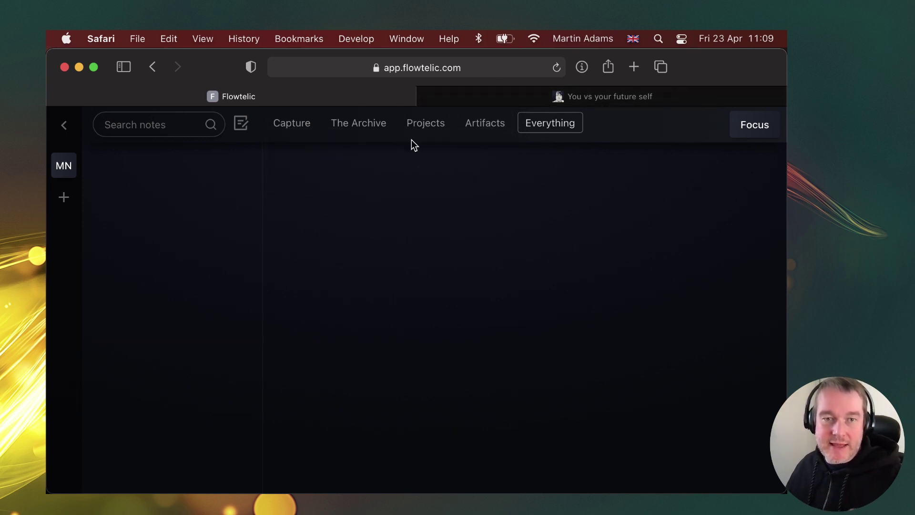
{"action": "mouse_move", "coordinate": [446, 137]}
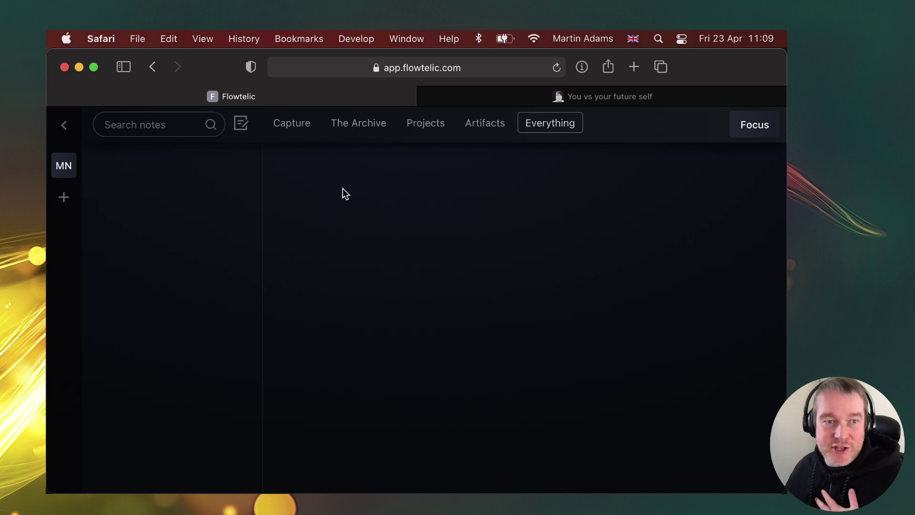
Create a new note in the Capture section titled "What this zettelkasten thing?"
{"action": "left_click", "coordinate": [305, 131]}
{"action": "mouse_move", "coordinate": [303, 133]}
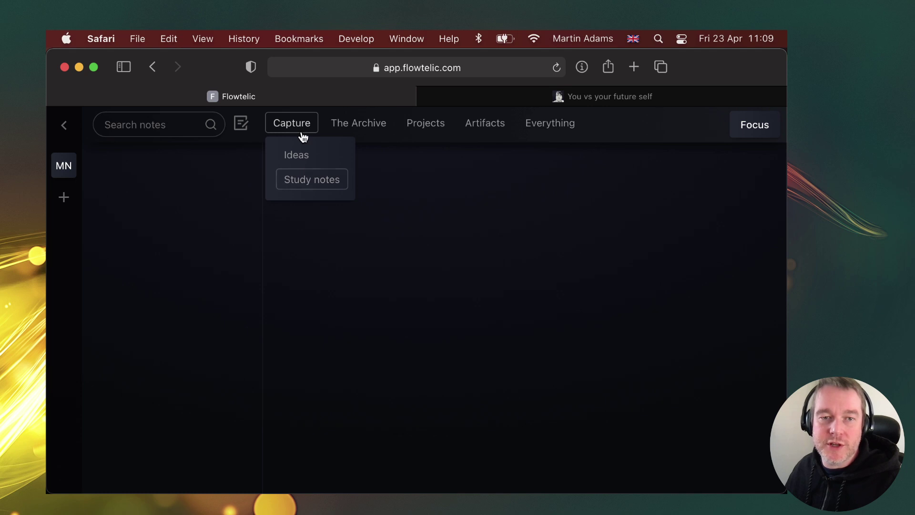
{"action": "left_click", "coordinate": [242, 125]}
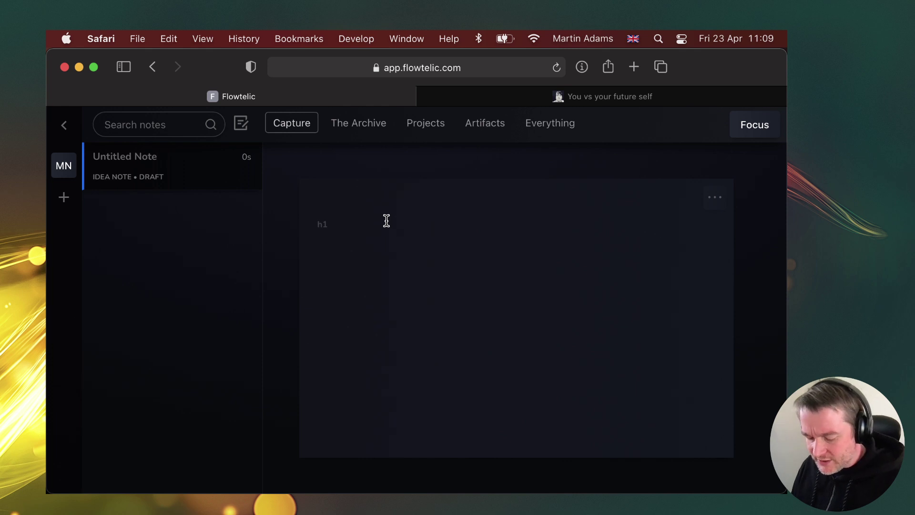
{"action": "type", "text": "What this'"}
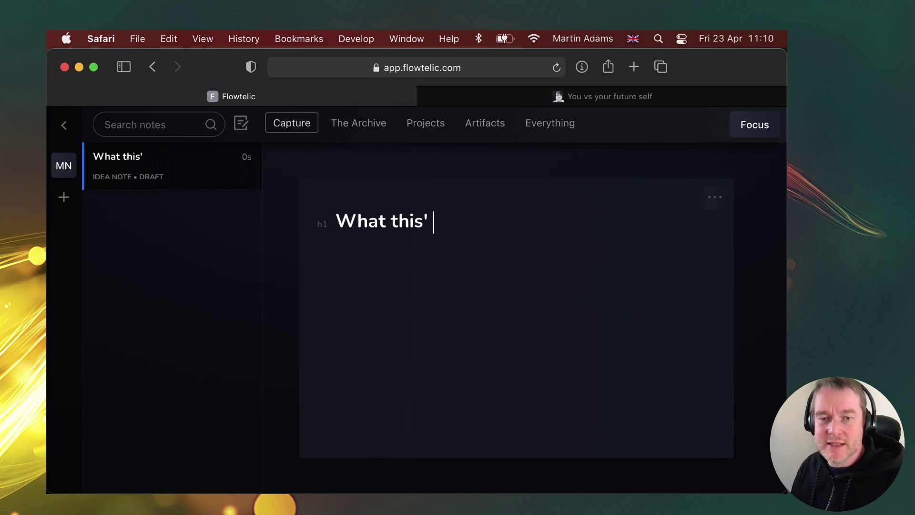
{"action": "key", "text": "BackSpace"}
{"action": "type", "text": "zettel"}
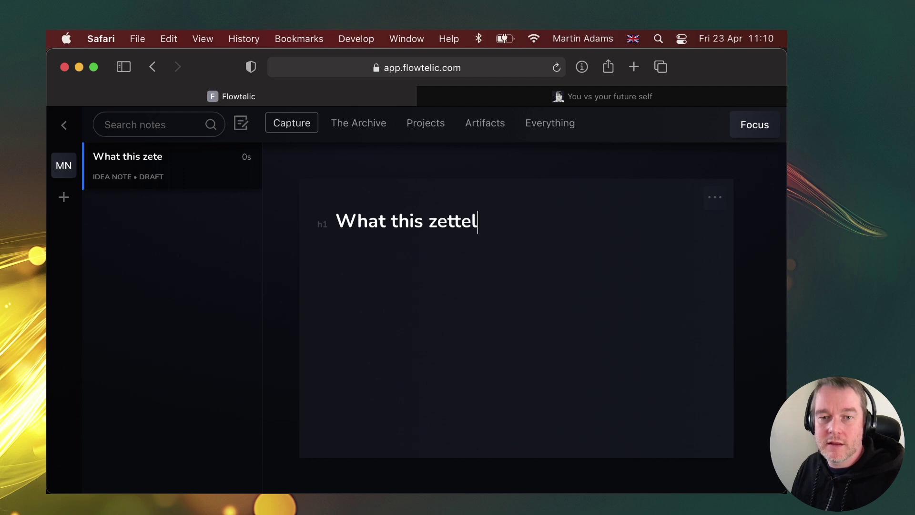
{"action": "type", "text": "kasten thing?"}
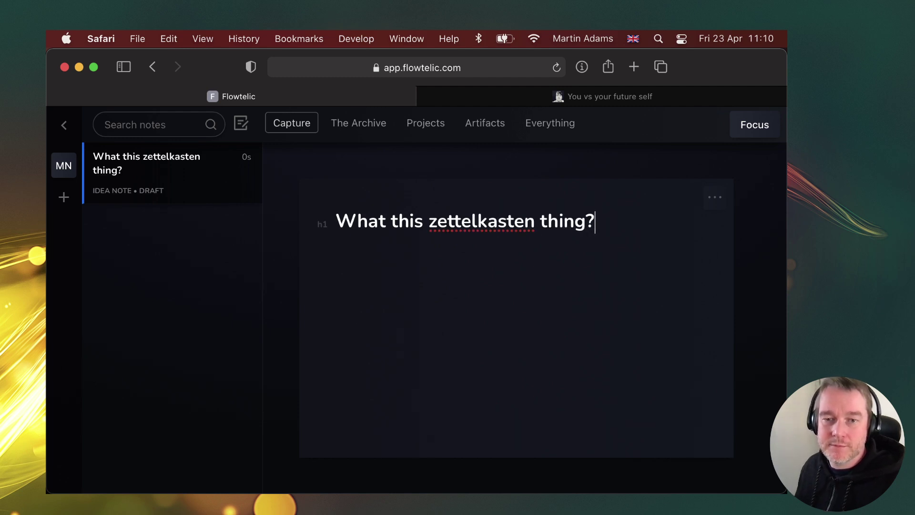
{"action": "right_click", "coordinate": [436, 224]}
{"action": "left_click", "coordinate": [474, 199]}
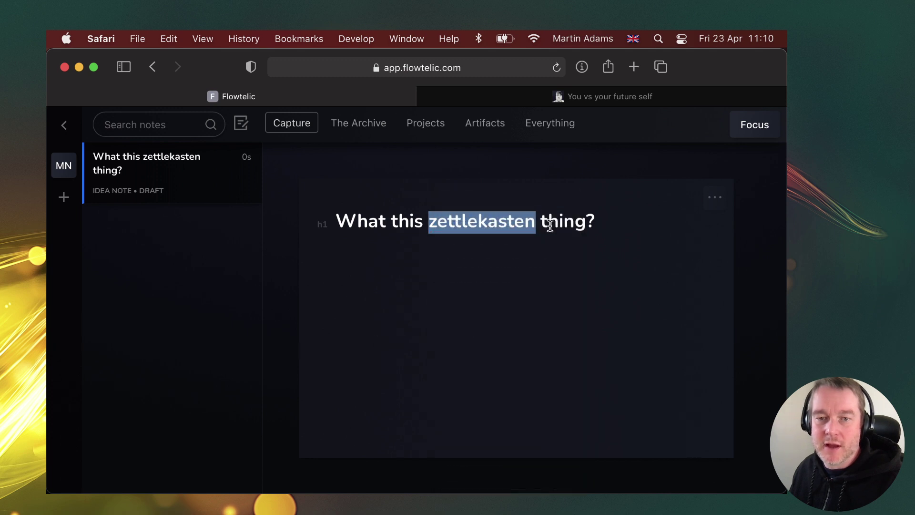
{"action": "left_click", "coordinate": [466, 245]}
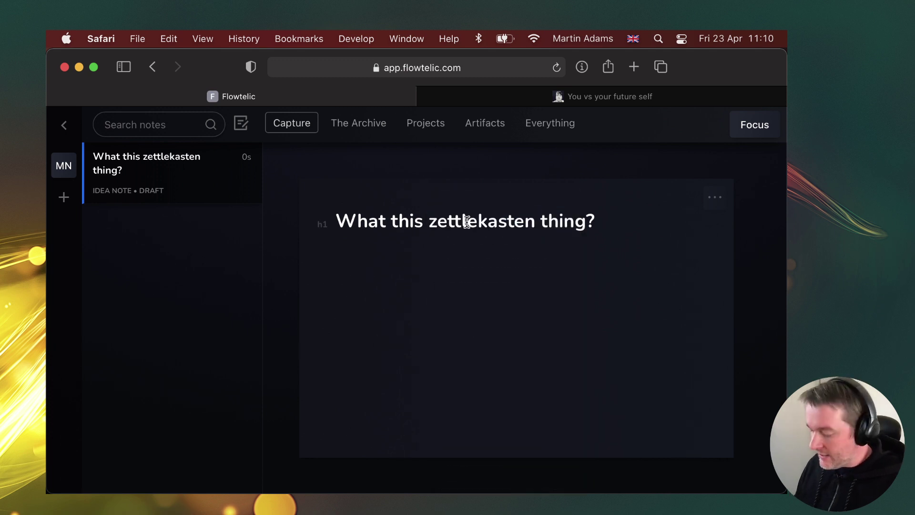
{"action": "key", "text": "BackSpace"}
{"action": "key", "text": "Right"}
{"action": "type", "text": "l"}
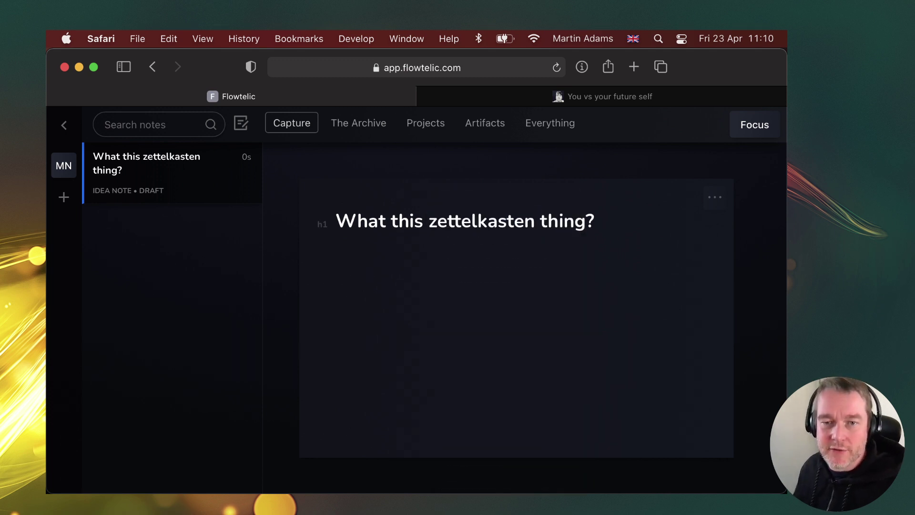
Add the body text "It's a way of note taking" beneath the note's title
{"action": "left_click", "coordinate": [620, 225]}
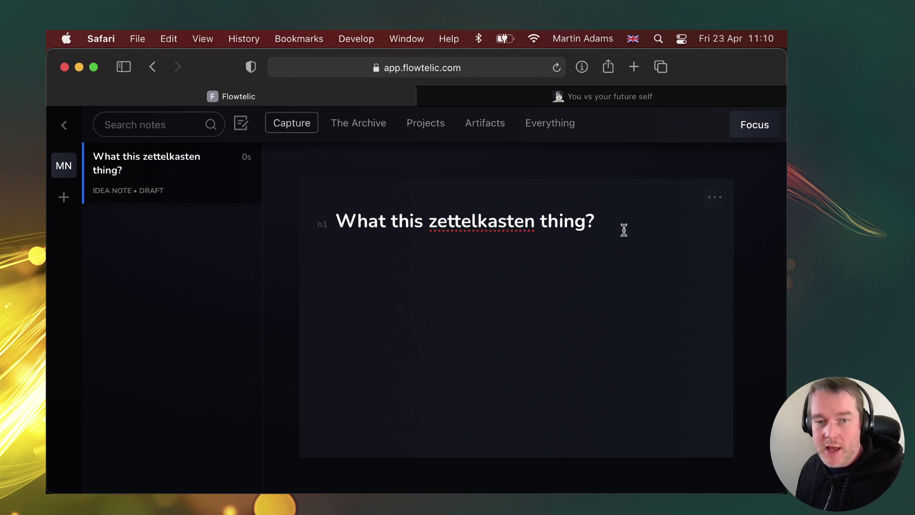
{"action": "key", "text": "Return"}
{"action": "type", "text": "It's a way of note taking"}
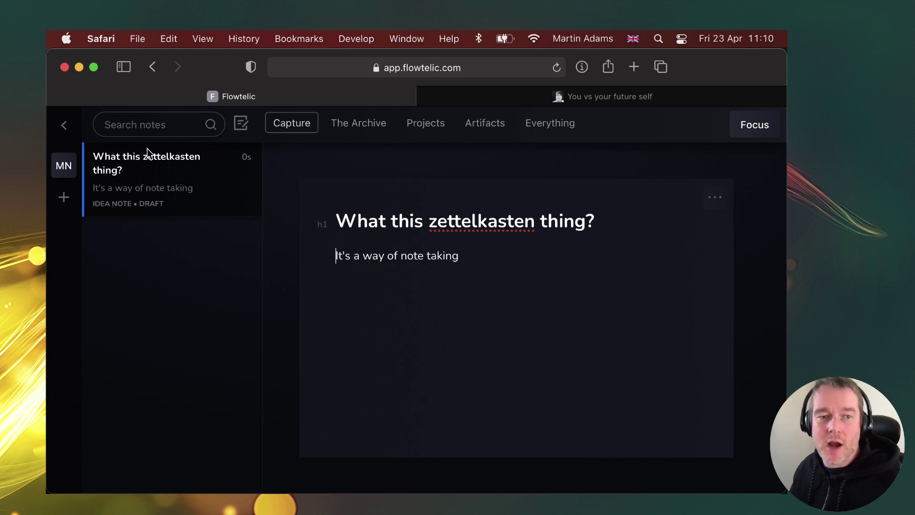
Check the available note types, and set the zettelkasten note's workflow state to Ready to process
{"action": "left_click", "coordinate": [715, 198]}
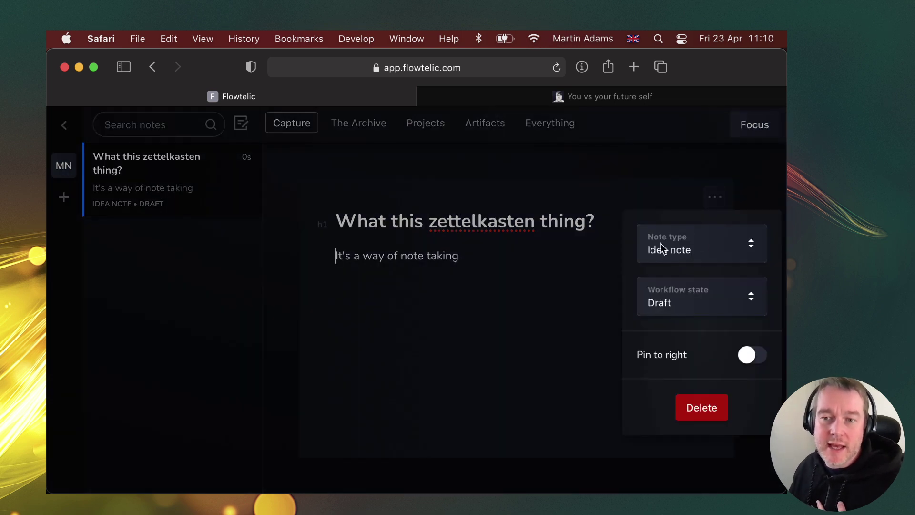
{"action": "left_click", "coordinate": [696, 246]}
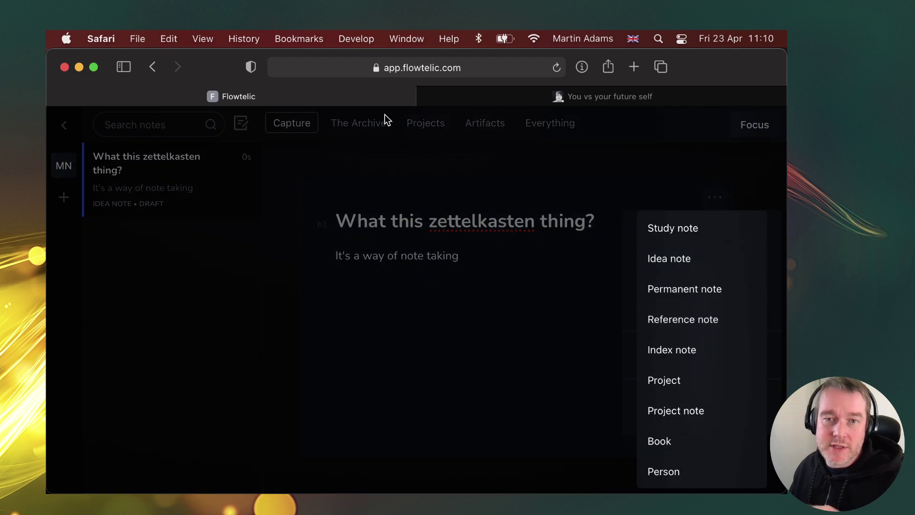
{"action": "left_click", "coordinate": [571, 242]}
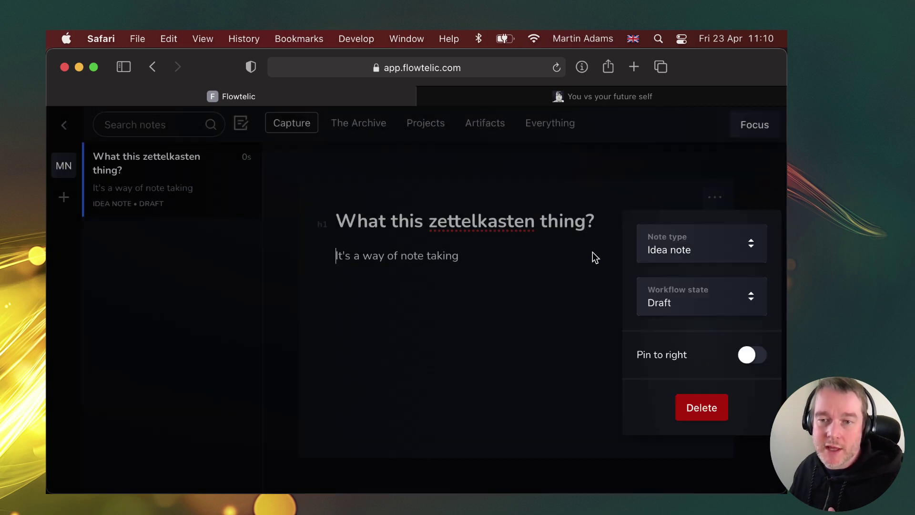
{"action": "left_click", "coordinate": [720, 303]}
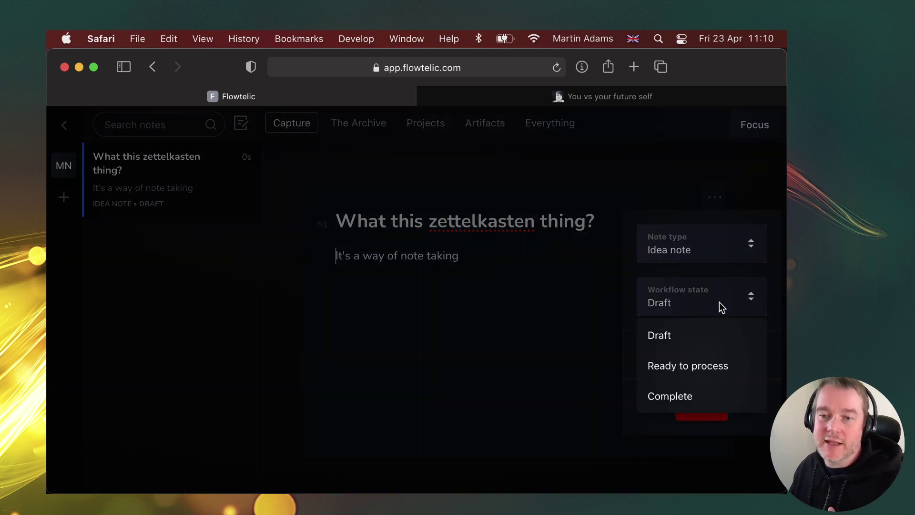
{"action": "left_click", "coordinate": [686, 366]}
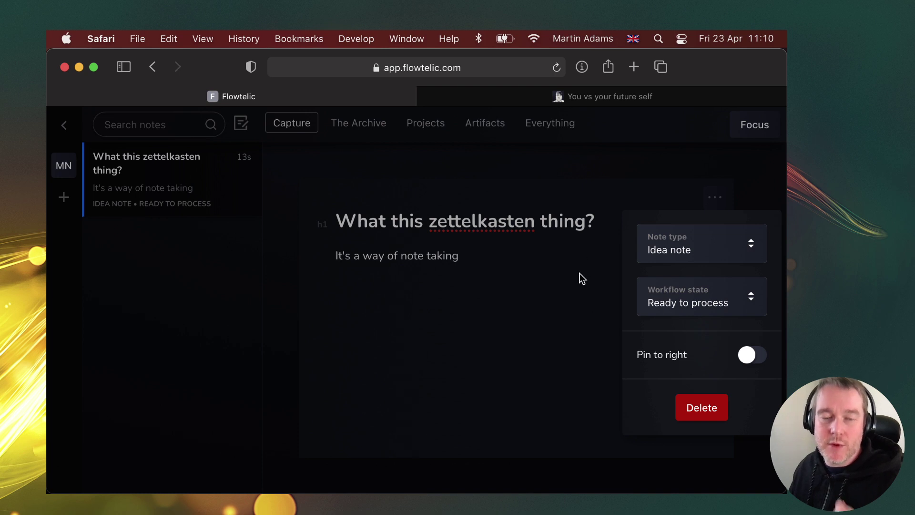
{"action": "left_click", "coordinate": [518, 293]}
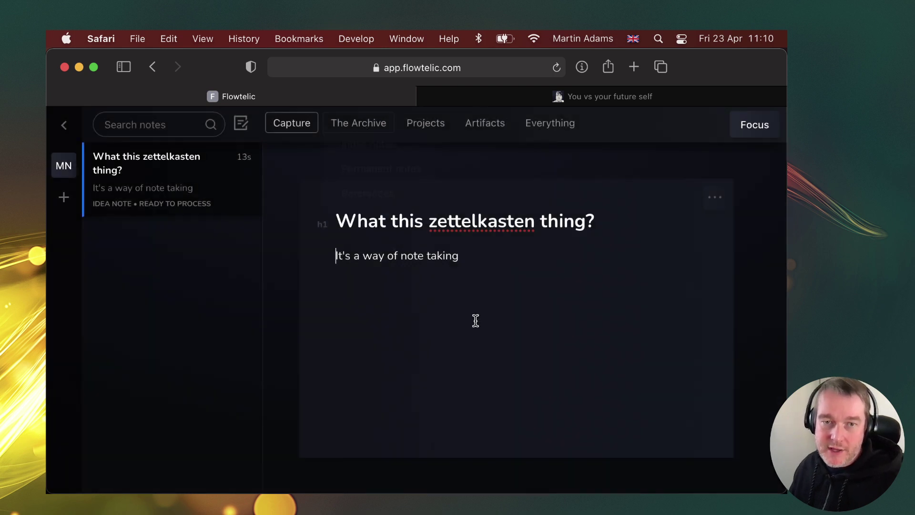
{"action": "left_click", "coordinate": [471, 268]}
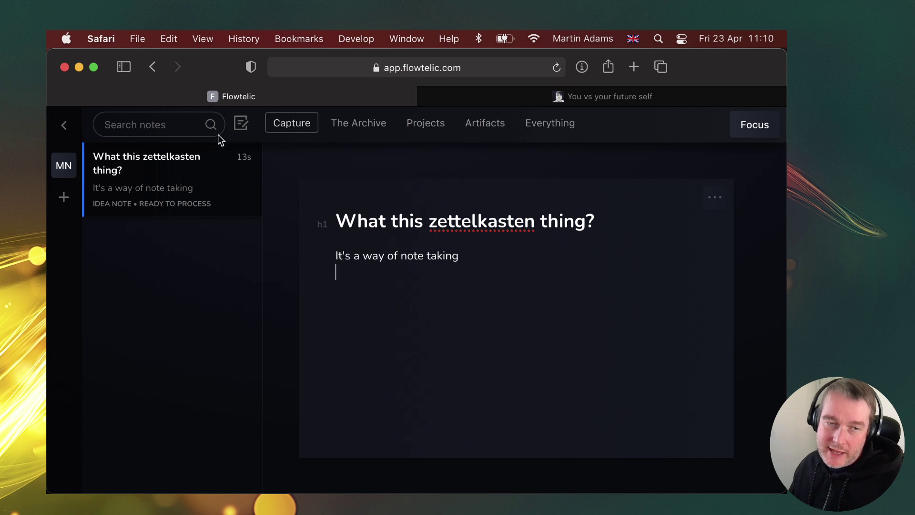
Show the Study notes within the Capture section
{"action": "mouse_move", "coordinate": [292, 125]}
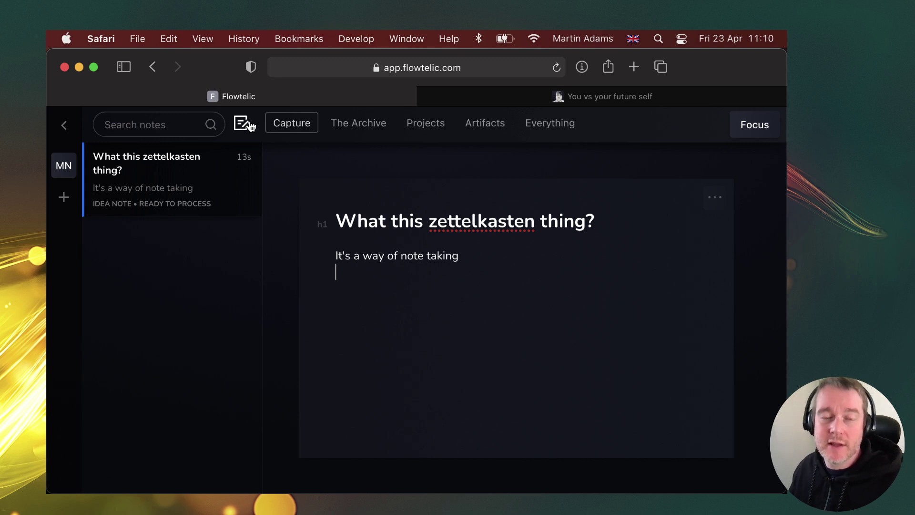
{"action": "left_click", "coordinate": [311, 185]}
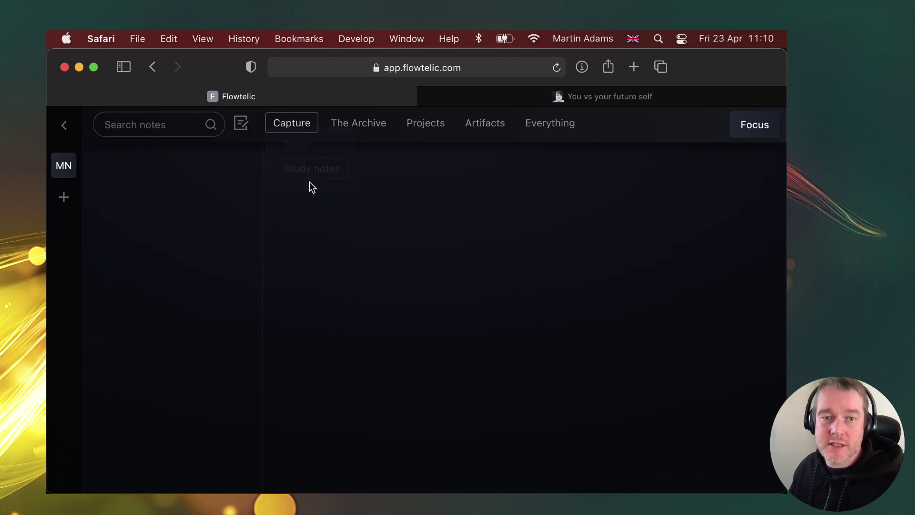
Switch to the open "You vs your future self" article, dismiss its waitlist banner and look through the page
{"action": "left_click", "coordinate": [501, 99]}
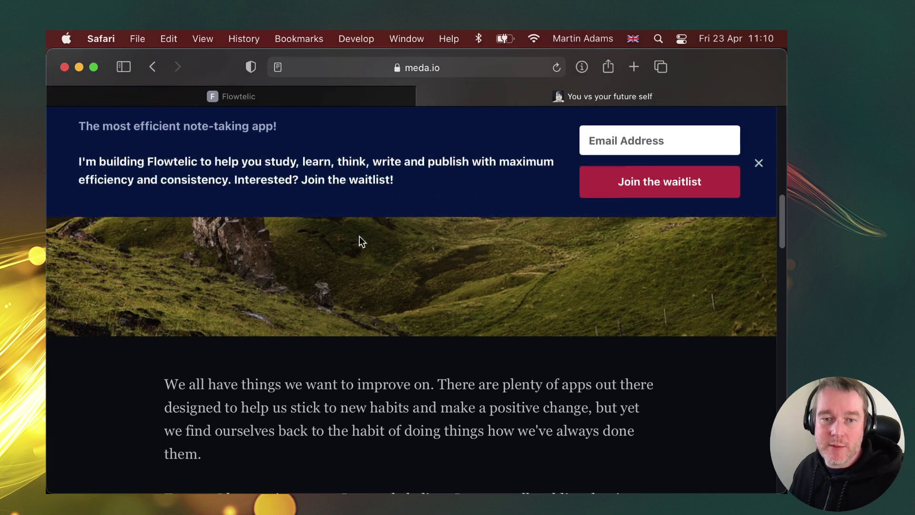
{"action": "left_click", "coordinate": [759, 163]}
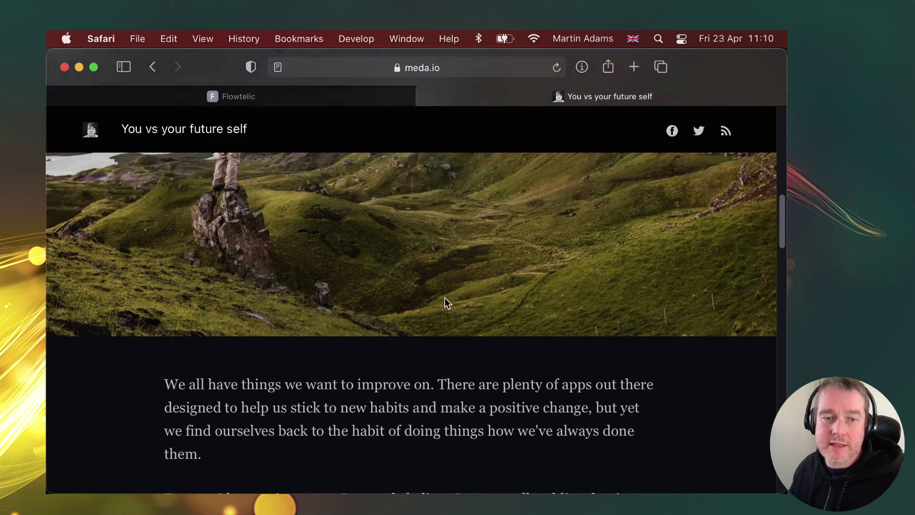
{"action": "scroll", "coordinate": [443, 296], "scroll_direction": "down", "scroll_amount": 5}
{"action": "scroll", "coordinate": [443, 296], "scroll_direction": "up", "scroll_amount": 10}
{"action": "left_click_drag", "start_coordinate": [174, 240], "coordinate": [680, 235]}
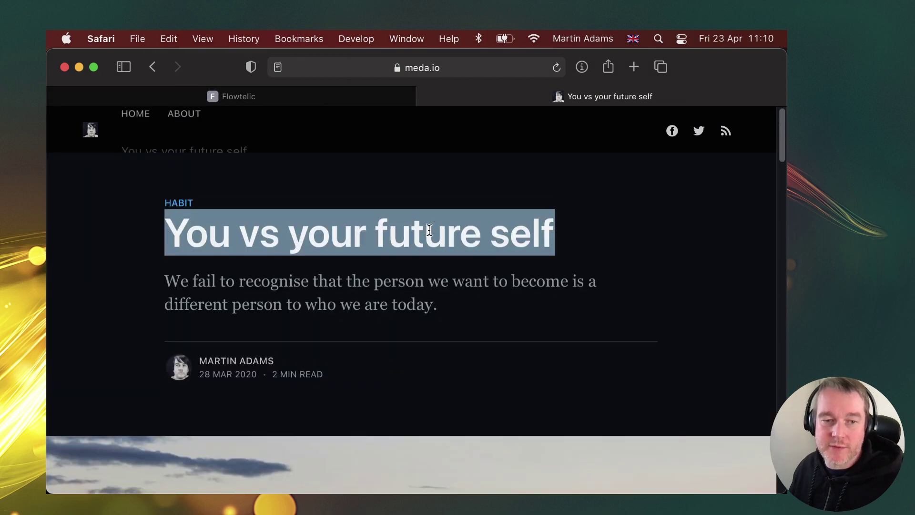
{"action": "scroll", "coordinate": [405, 348], "scroll_direction": "down", "scroll_amount": 20}
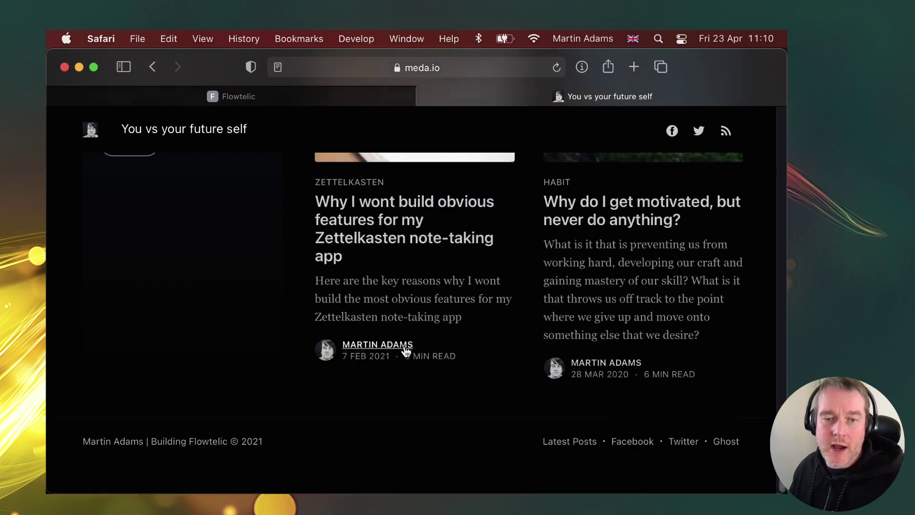
Copy the web address of the "You vs your future self" article
{"action": "scroll", "coordinate": [406, 341], "scroll_direction": "up", "scroll_amount": 15}
{"action": "scroll", "coordinate": [406, 342], "scroll_direction": "up", "scroll_amount": 5}
{"action": "left_click", "coordinate": [461, 68]}
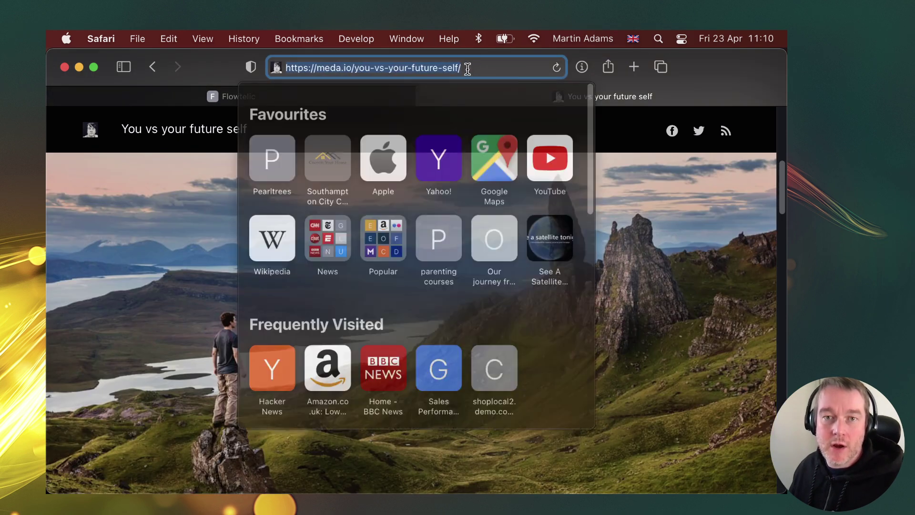
{"action": "right_click", "coordinate": [437, 68]}
{"action": "left_click", "coordinate": [466, 92]}
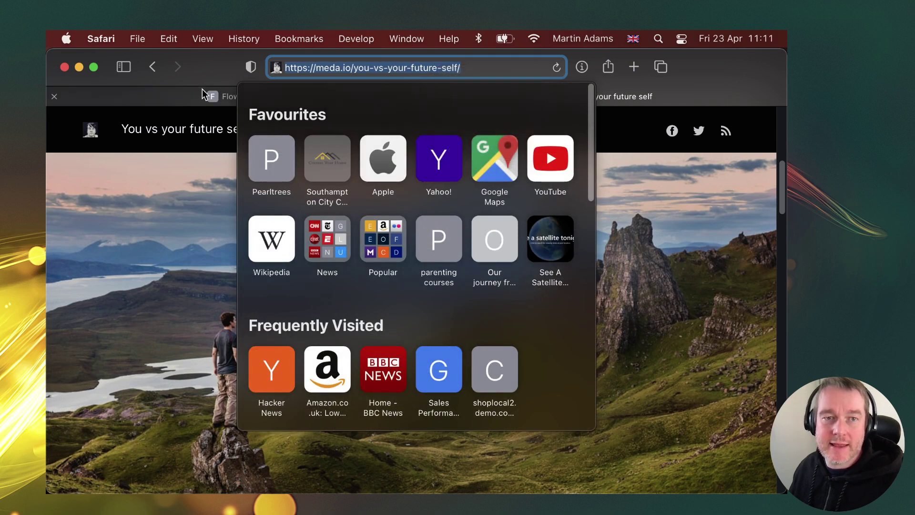
Switch back to Flowtelic and create a study note titled "You vs your future self" with the copied article link beneath the title
{"action": "left_click", "coordinate": [210, 95]}
{"action": "left_click", "coordinate": [241, 123]}
{"action": "left_click", "coordinate": [305, 179]}
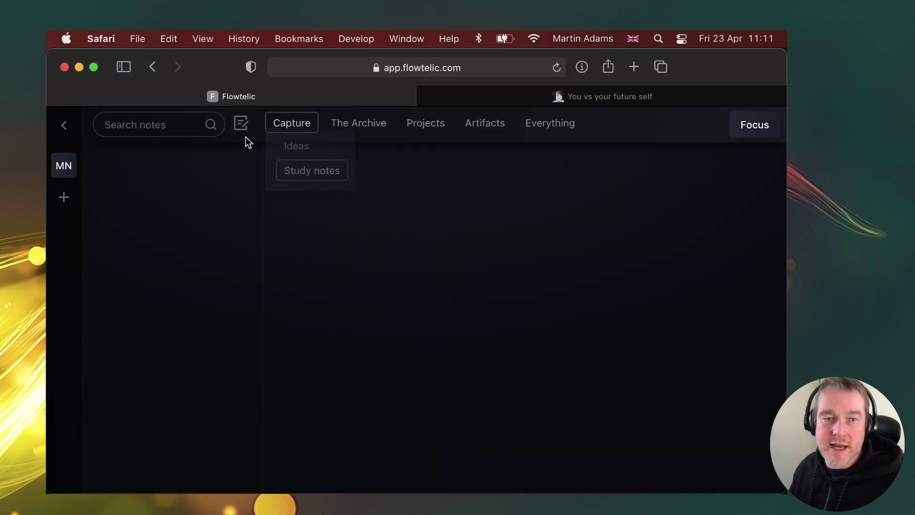
{"action": "left_click", "coordinate": [413, 224]}
{"action": "type", "text": "You vs your future self"}
{"action": "key", "text": "super+v"}
{"action": "key", "text": "super+z"}
{"action": "key", "text": "Return"}
{"action": "key", "text": "super+v"}
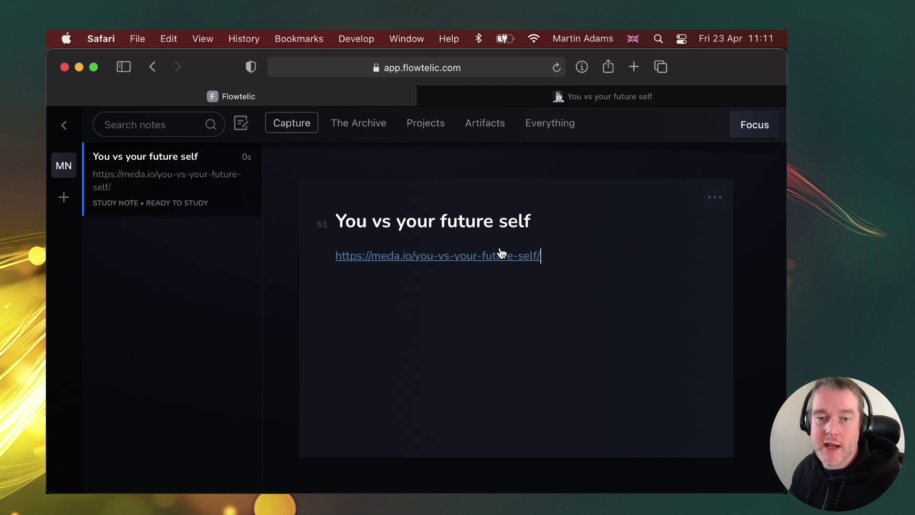
Open the linked article alongside the study note and collapse the note list
{"action": "left_click", "coordinate": [498, 256]}
{"action": "left_click", "coordinate": [562, 271]}
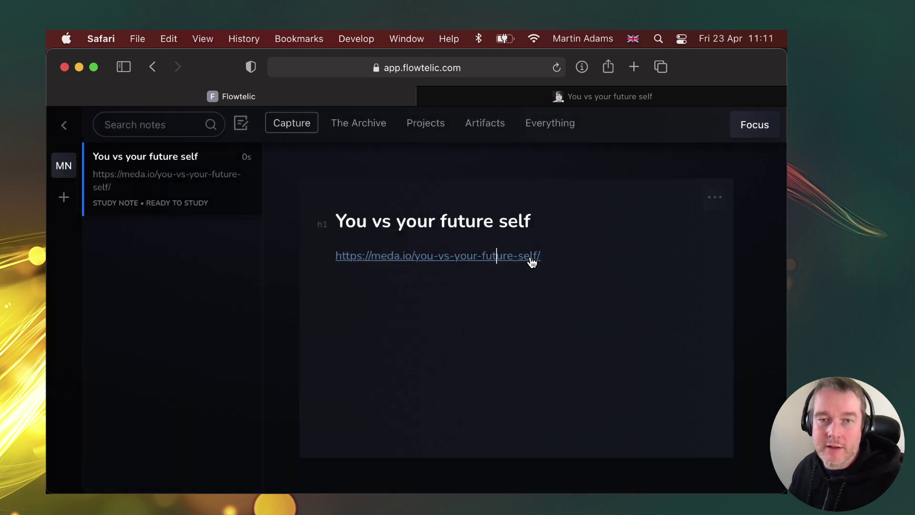
{"action": "left_click", "coordinate": [302, 97]}
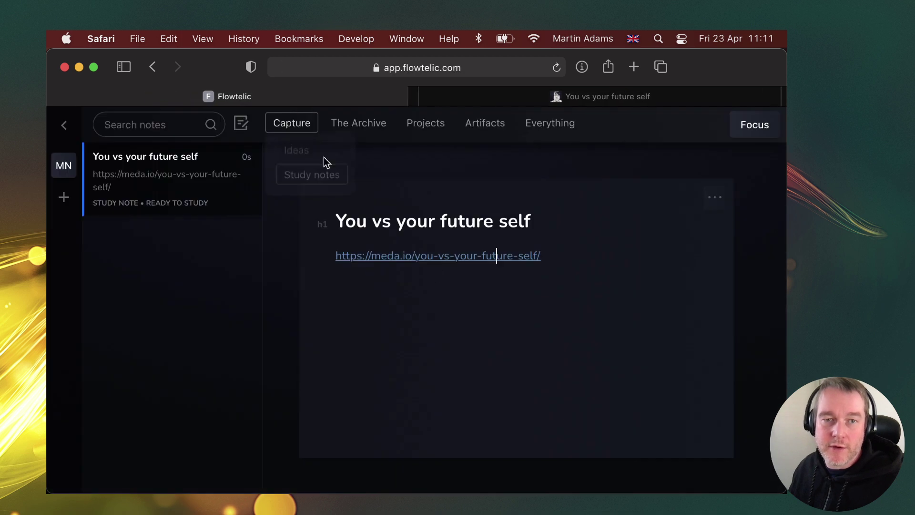
{"action": "left_click", "coordinate": [461, 258]}
{"action": "left_click", "coordinate": [531, 314]}
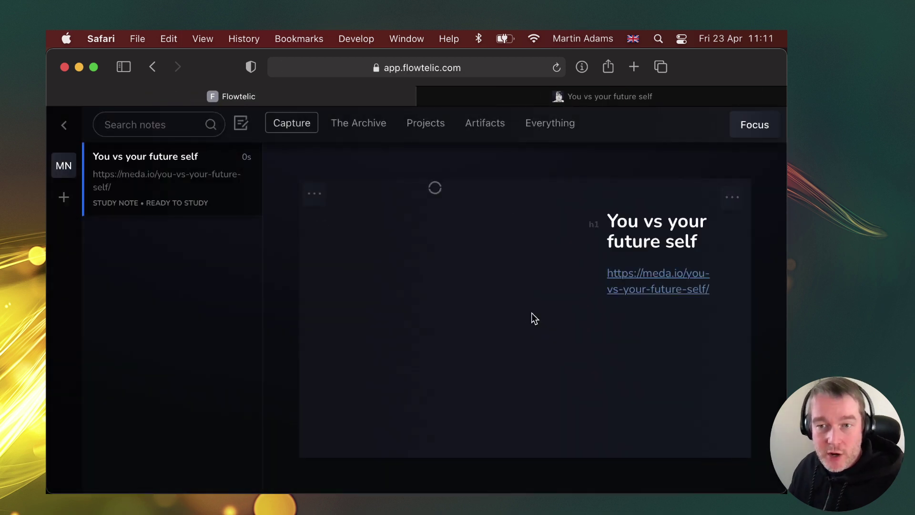
{"action": "left_click", "coordinate": [65, 125]}
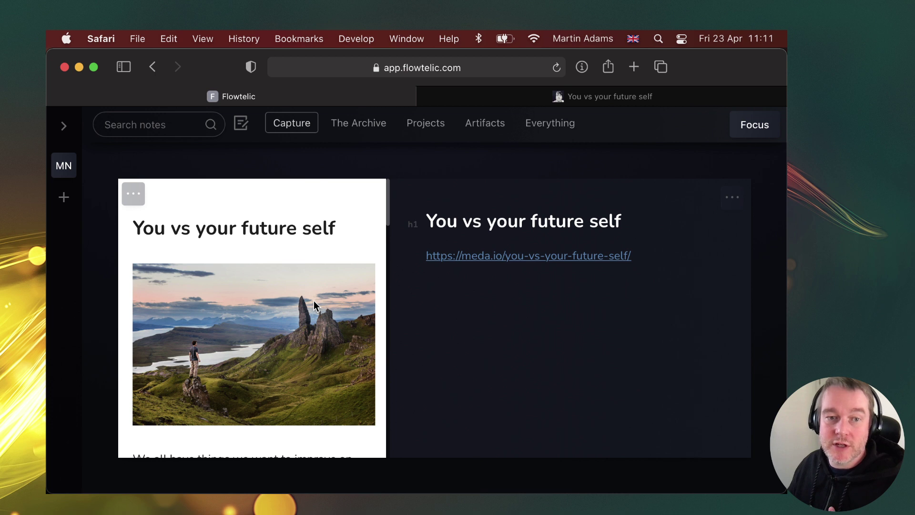
Check the article pane's options and skim the article text beside the note
{"action": "left_click", "coordinate": [130, 191]}
{"action": "left_click", "coordinate": [193, 228]}
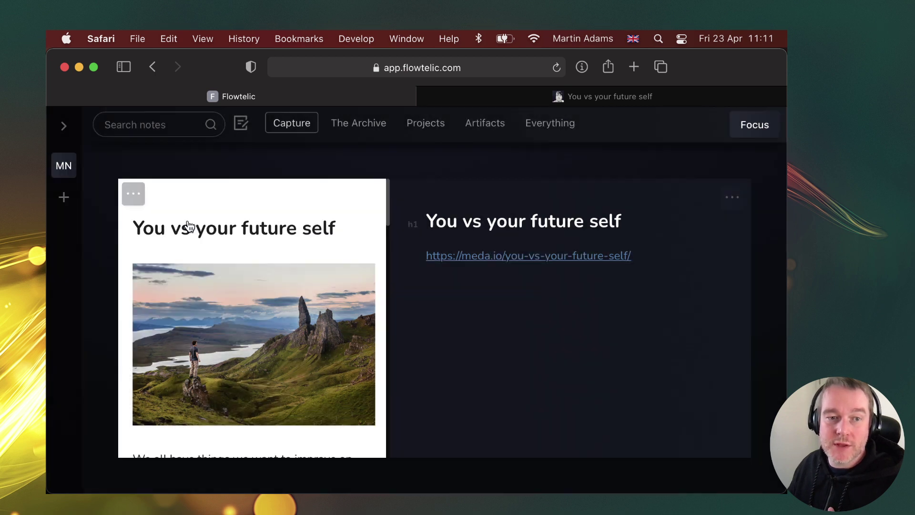
{"action": "scroll", "coordinate": [352, 242], "scroll_direction": "down", "scroll_amount": 15}
{"action": "scroll", "coordinate": [351, 242], "scroll_direction": "up", "scroll_amount": 15}
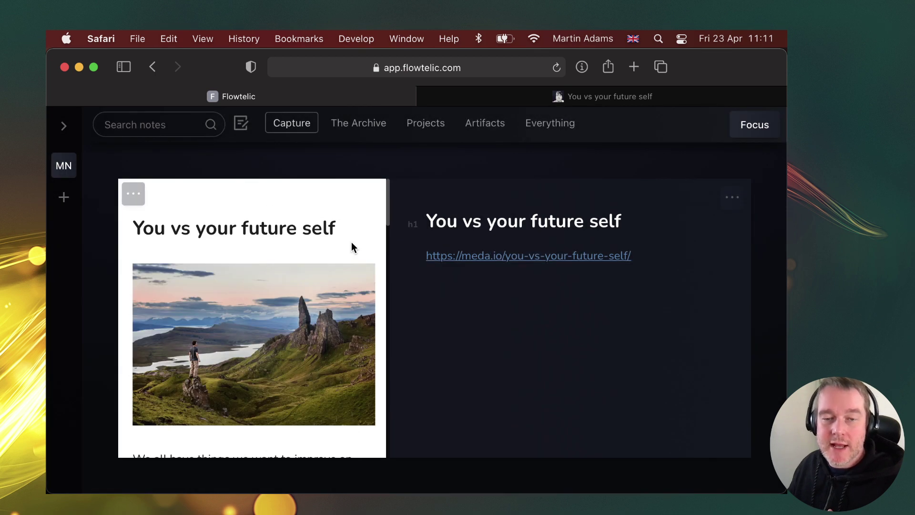
{"action": "scroll", "coordinate": [266, 292], "scroll_direction": "down", "scroll_amount": 5}
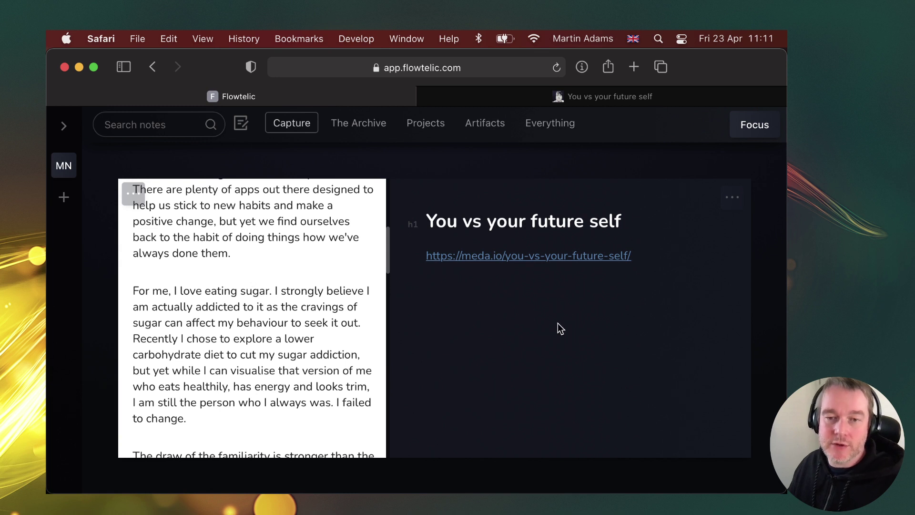
Add an empty line below the article link and review the study note's type and workflow state options
{"action": "left_click", "coordinate": [675, 266]}
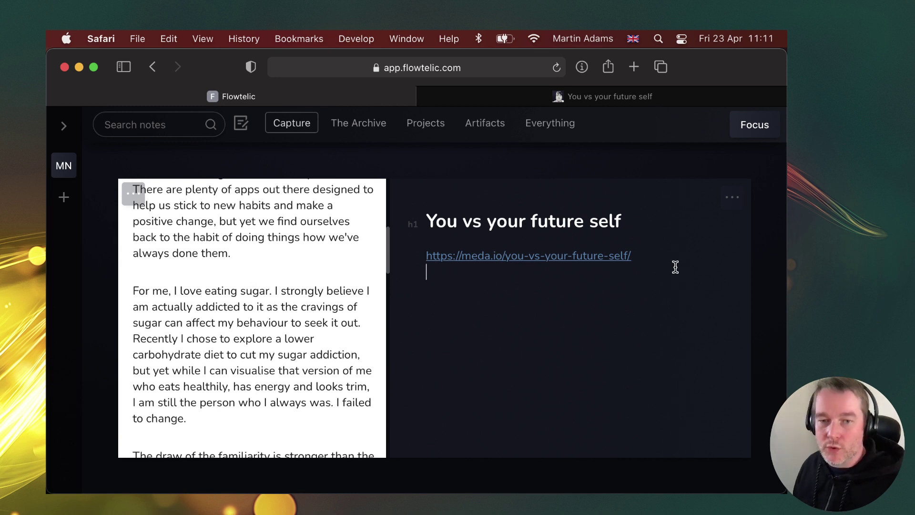
{"action": "key", "text": "Return"}
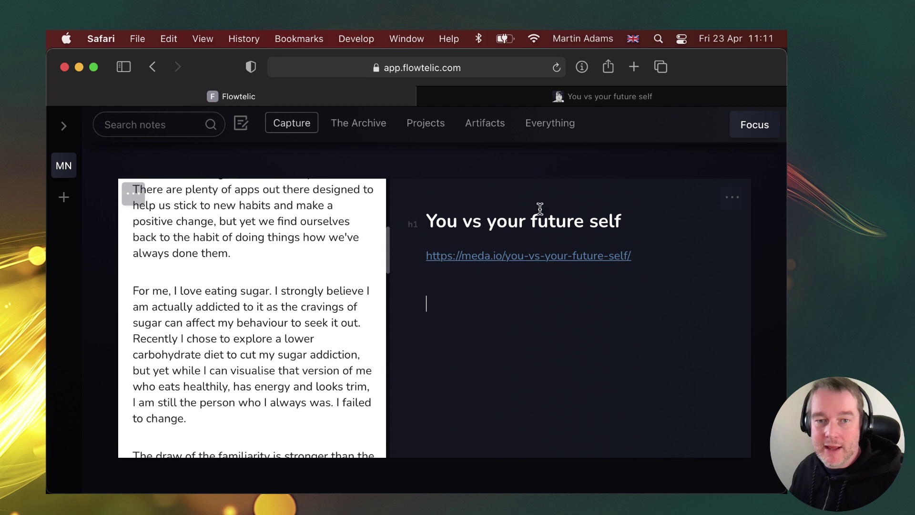
{"action": "left_click", "coordinate": [736, 198]}
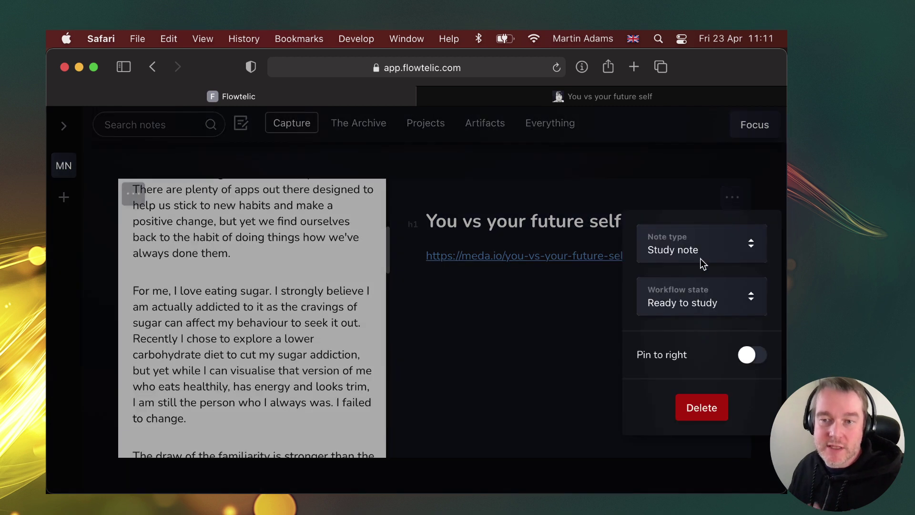
{"action": "left_click", "coordinate": [462, 303]}
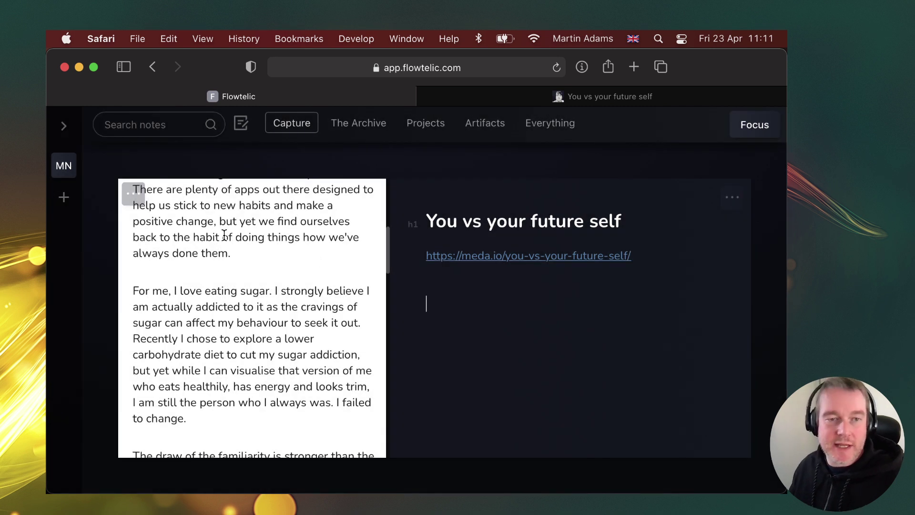
{"action": "left_click", "coordinate": [461, 289]}
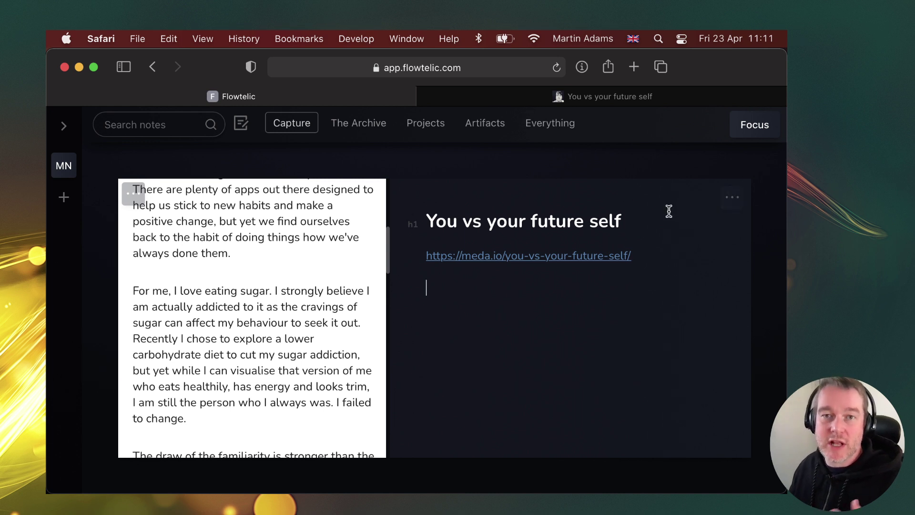
{"action": "left_click", "coordinate": [733, 198]}
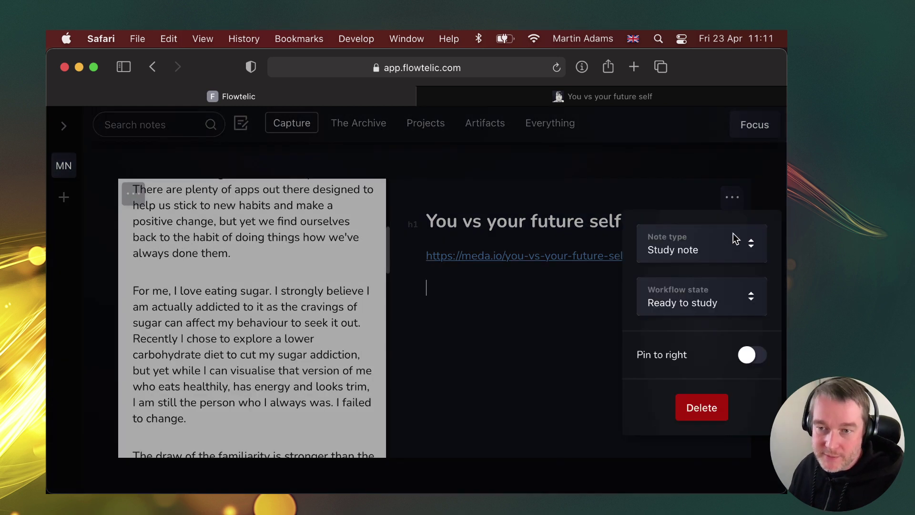
{"action": "left_click", "coordinate": [699, 307]}
{"action": "left_click", "coordinate": [702, 334]}
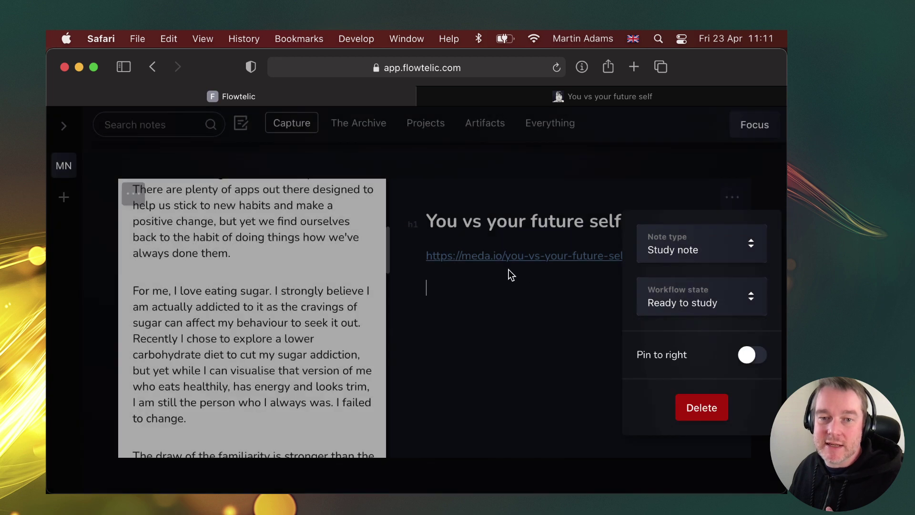
{"action": "left_click", "coordinate": [508, 270]}
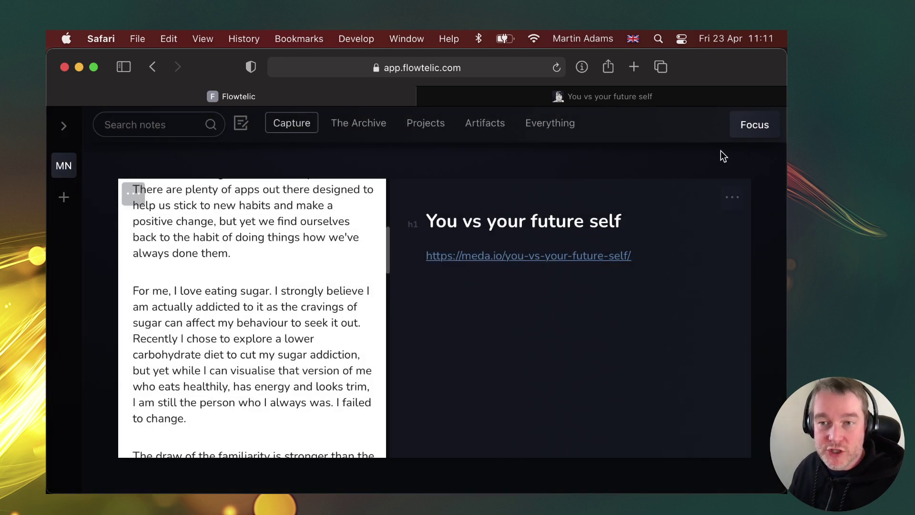
Show today's focus recommendations and examine the types of session on offer
{"action": "left_click", "coordinate": [749, 132]}
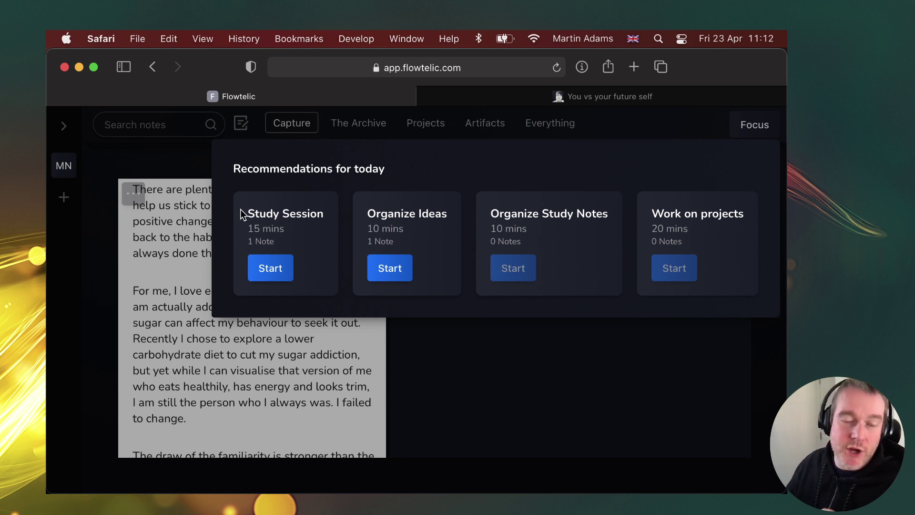
{"action": "left_click_drag", "start_coordinate": [248, 214], "coordinate": [324, 215]}
{"action": "left_click", "coordinate": [318, 243]}
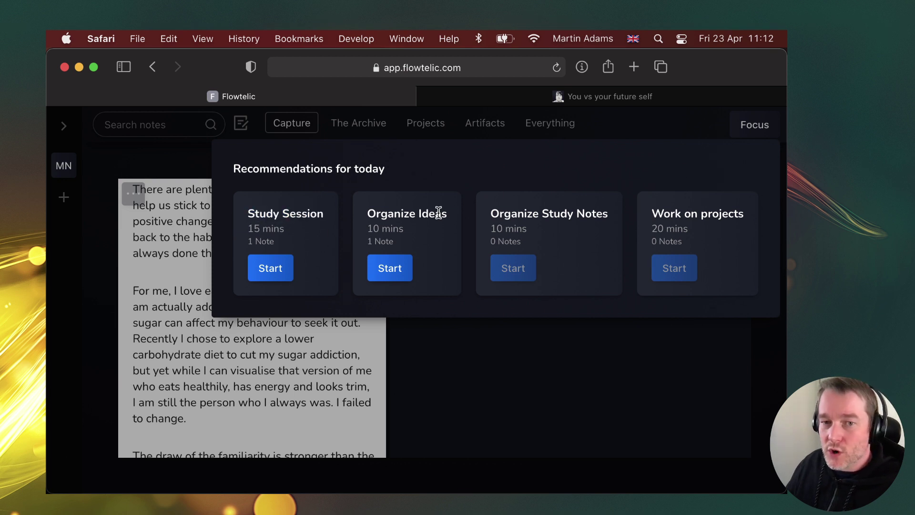
{"action": "left_click_drag", "start_coordinate": [549, 213], "coordinate": [591, 212]}
{"action": "triple_click", "coordinate": [592, 210]}
{"action": "left_click", "coordinate": [712, 215]}
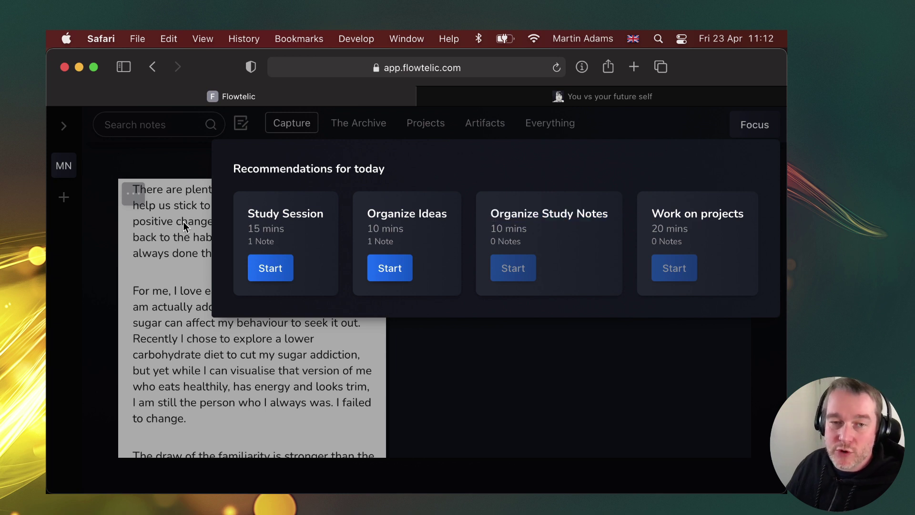
Examine the time allotted to each recommended session and the note count of the Study Session
{"action": "left_click_drag", "start_coordinate": [249, 229], "coordinate": [289, 225]}
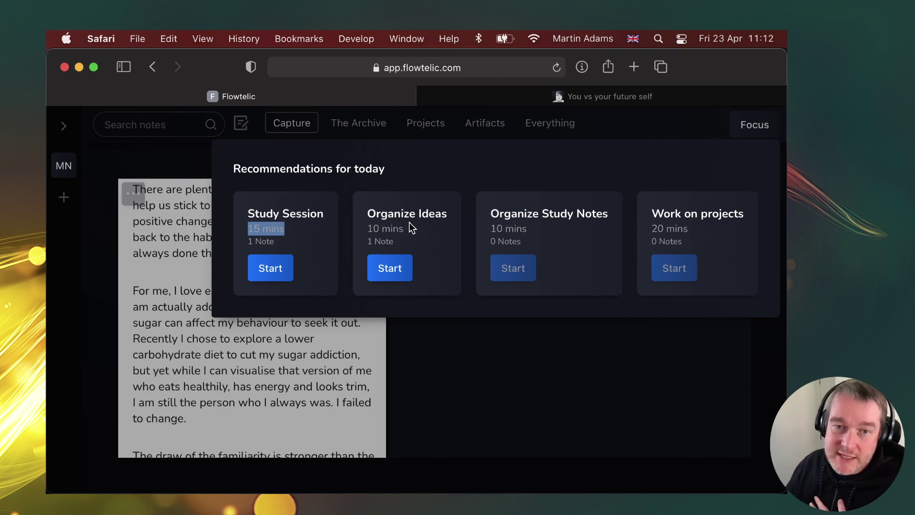
{"action": "left_click_drag", "start_coordinate": [406, 229], "coordinate": [363, 227]}
{"action": "left_click_drag", "start_coordinate": [543, 225], "coordinate": [469, 209]}
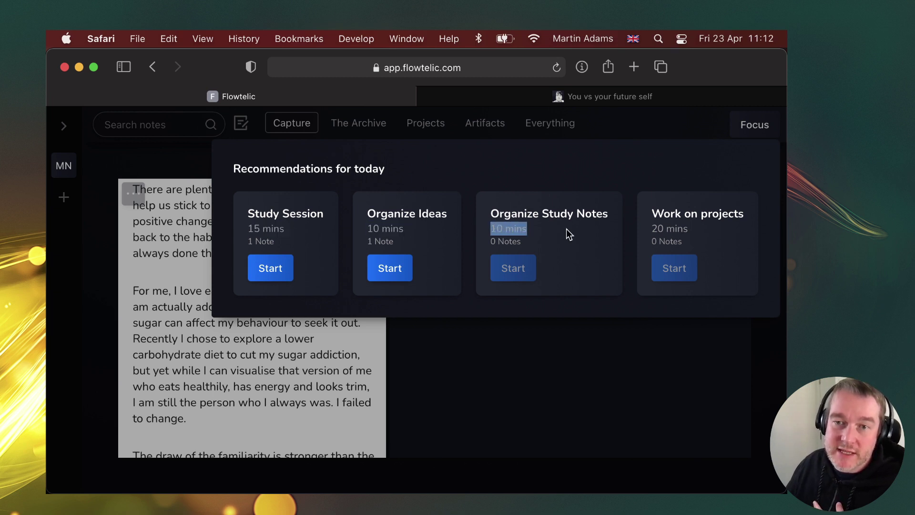
{"action": "left_click_drag", "start_coordinate": [691, 230], "coordinate": [641, 229]}
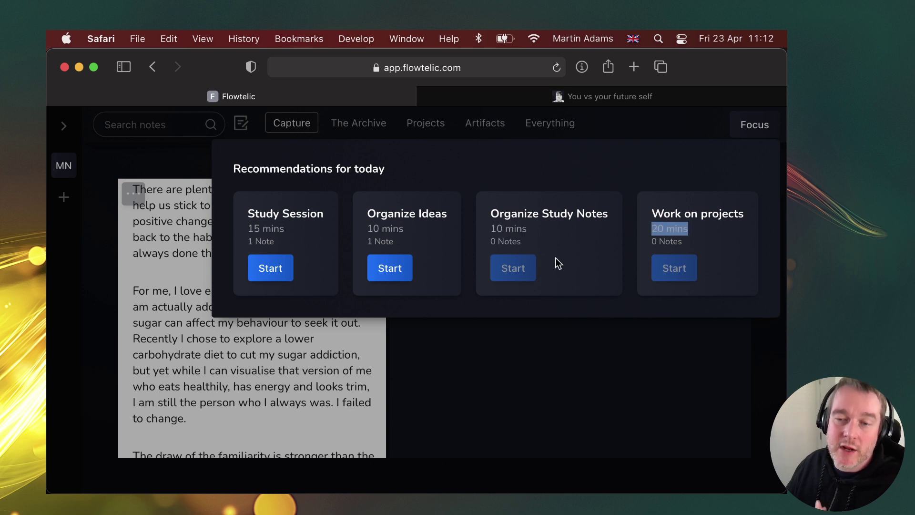
{"action": "left_click", "coordinate": [328, 253]}
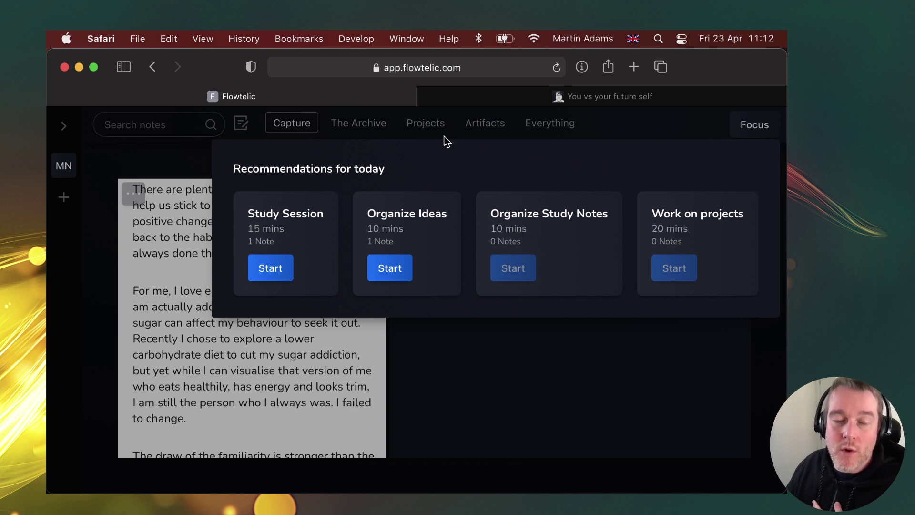
{"action": "left_click_drag", "start_coordinate": [278, 241], "coordinate": [361, 291]}
{"action": "left_click", "coordinate": [361, 290]}
Start the recommended Study Session and read through the article beside the note
{"action": "left_click", "coordinate": [270, 268]}
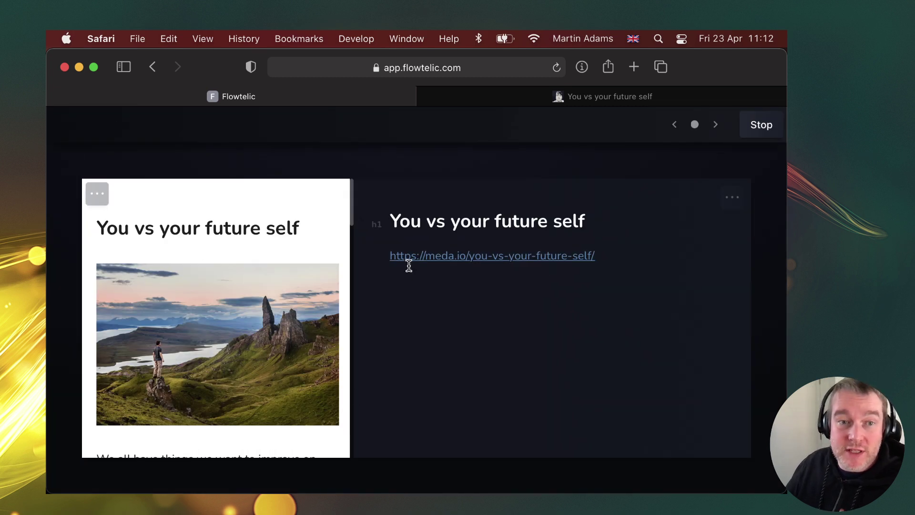
{"action": "left_click", "coordinate": [530, 309]}
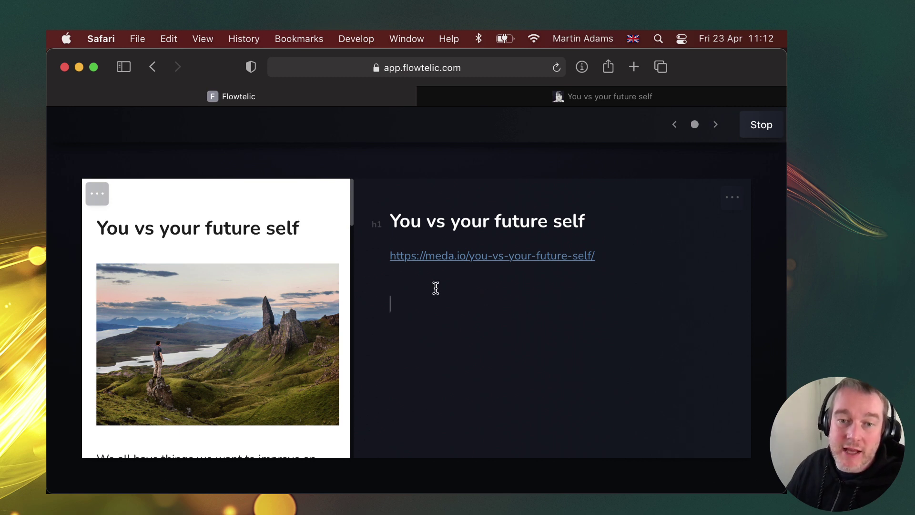
{"action": "scroll", "coordinate": [262, 265], "scroll_direction": "down", "scroll_amount": 5}
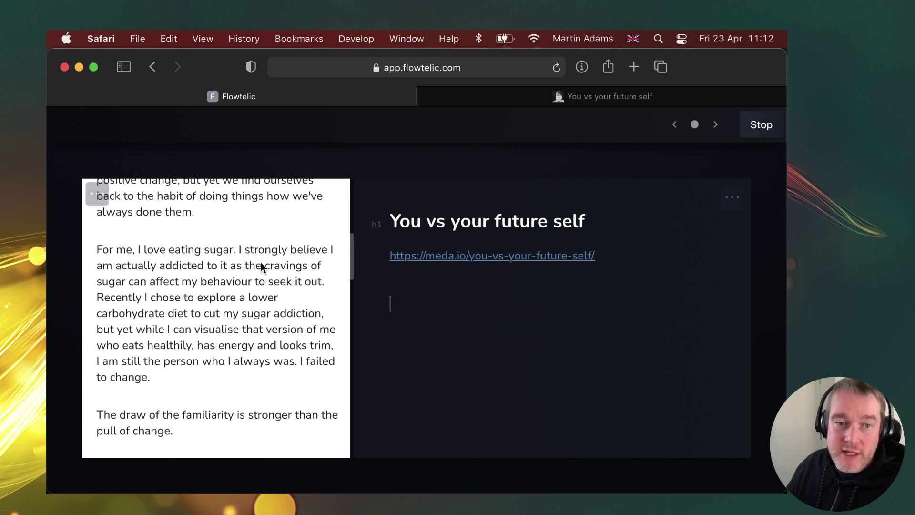
{"action": "left_click_drag", "start_coordinate": [101, 255], "coordinate": [164, 278]}
{"action": "left_click", "coordinate": [199, 285]}
{"action": "left_click", "coordinate": [467, 289]}
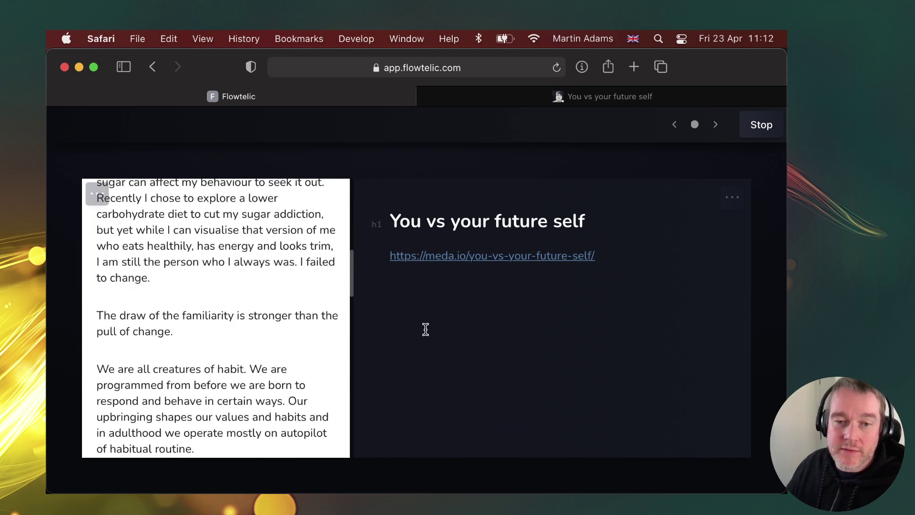
{"action": "scroll", "coordinate": [270, 304], "scroll_direction": "down", "scroll_amount": 10}
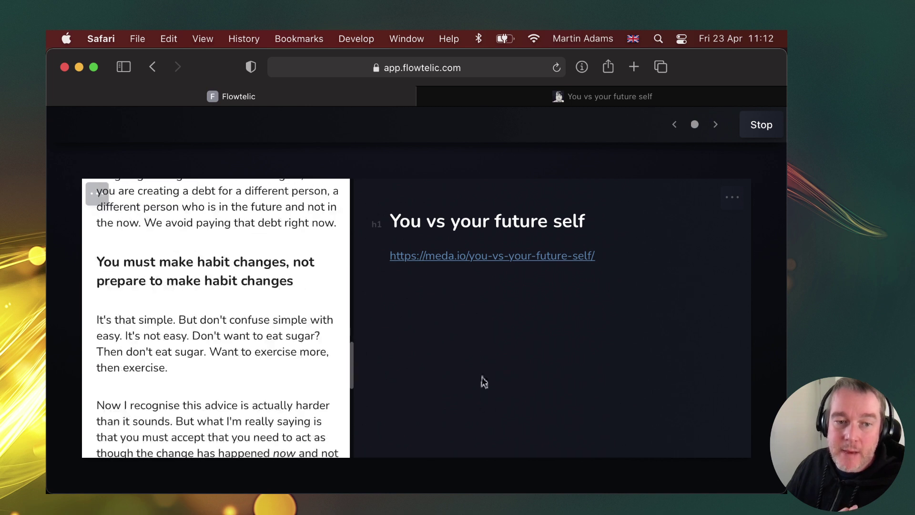
Set the study note's workflow state to Ready to process
{"action": "left_click", "coordinate": [732, 199]}
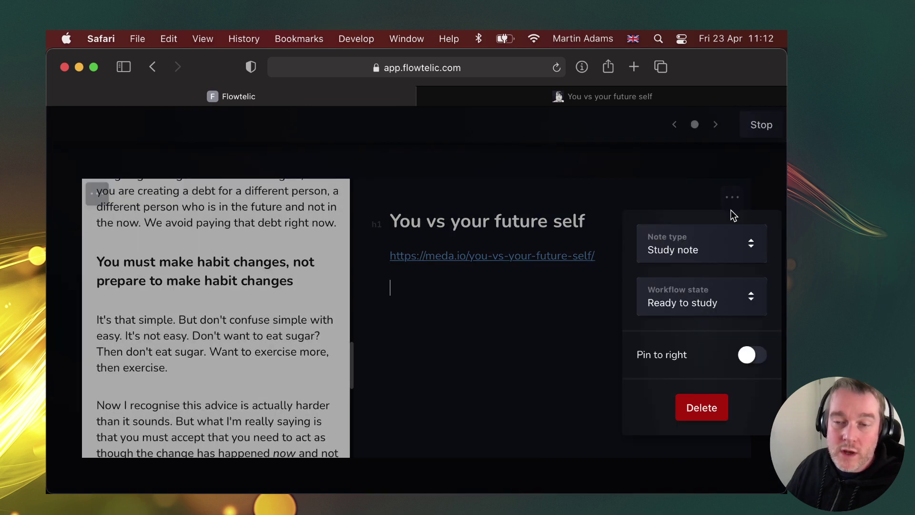
{"action": "left_click", "coordinate": [691, 304]}
{"action": "left_click", "coordinate": [688, 366]}
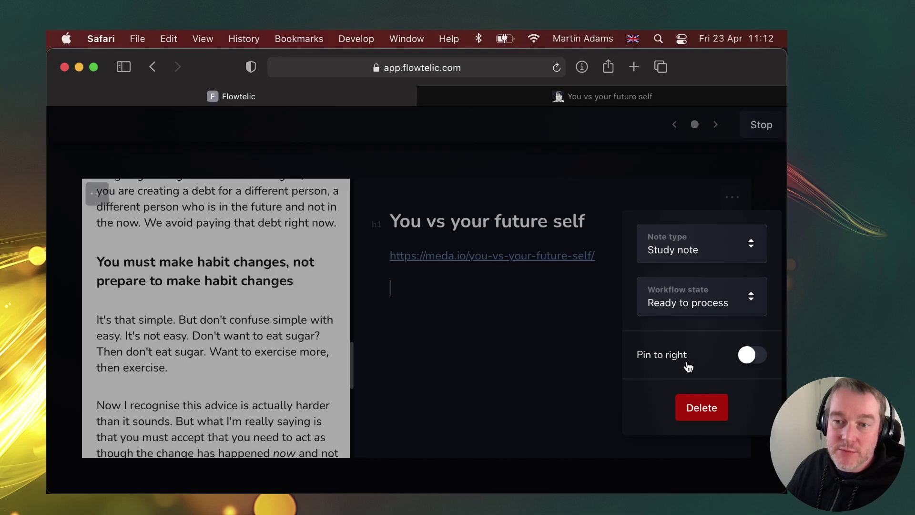
{"action": "left_click", "coordinate": [569, 387]}
Stop the study session and show today's focus recommendations again
{"action": "left_click", "coordinate": [770, 120]}
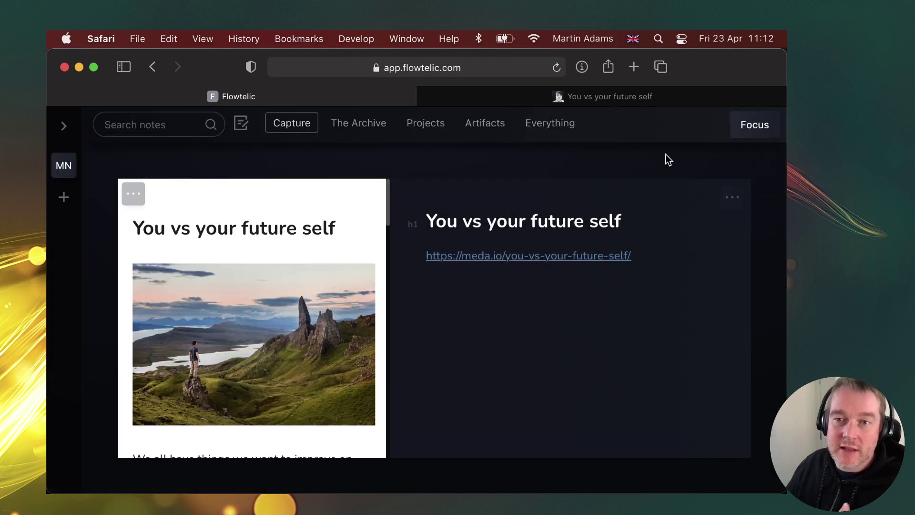
{"action": "left_click", "coordinate": [756, 125]}
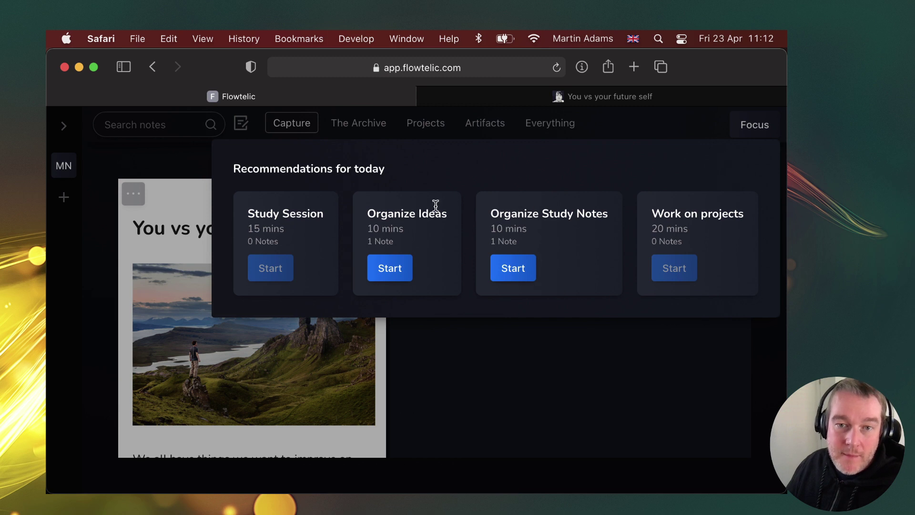
Start the recommended Organize Study Notes session and create an index note titled "Mindset" in The Archive
{"action": "left_click", "coordinate": [526, 278]}
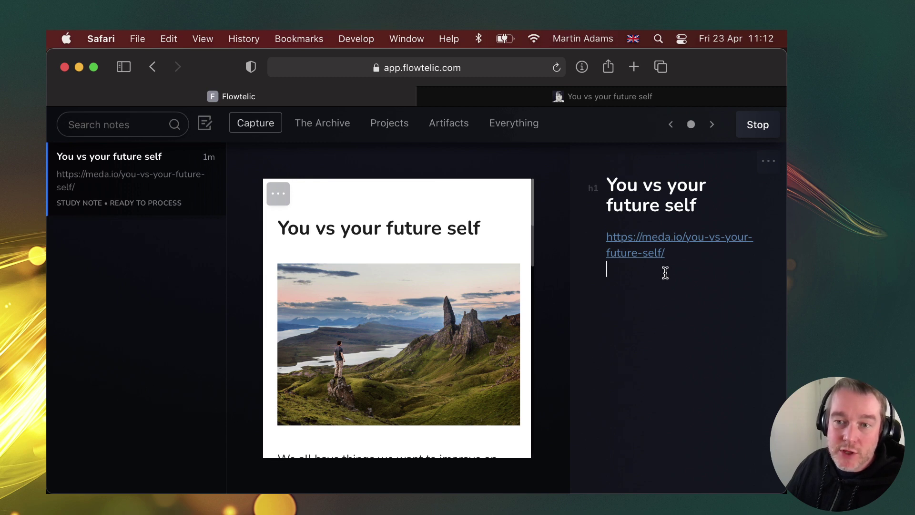
{"action": "left_click", "coordinate": [333, 131]}
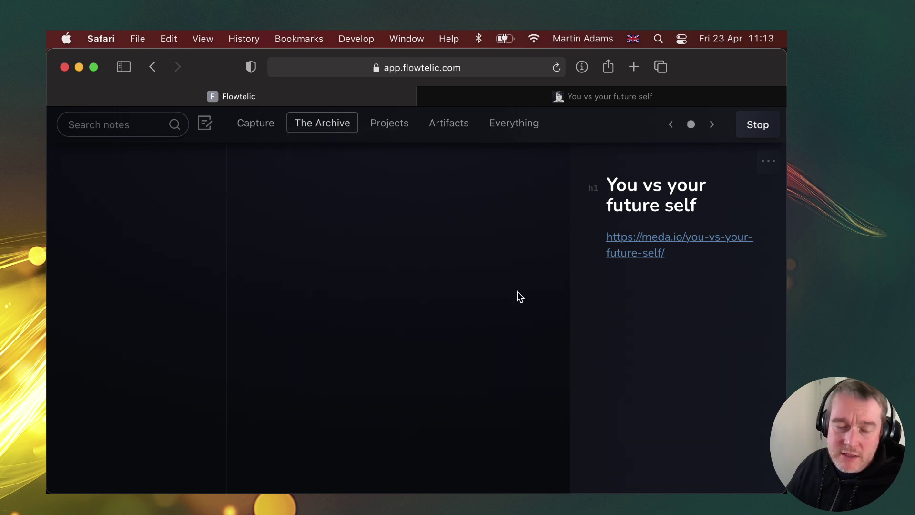
{"action": "left_click", "coordinate": [206, 125]}
{"action": "left_click", "coordinate": [380, 213]}
{"action": "type", "text": "Mindset"}
{"action": "key", "text": "Return"}
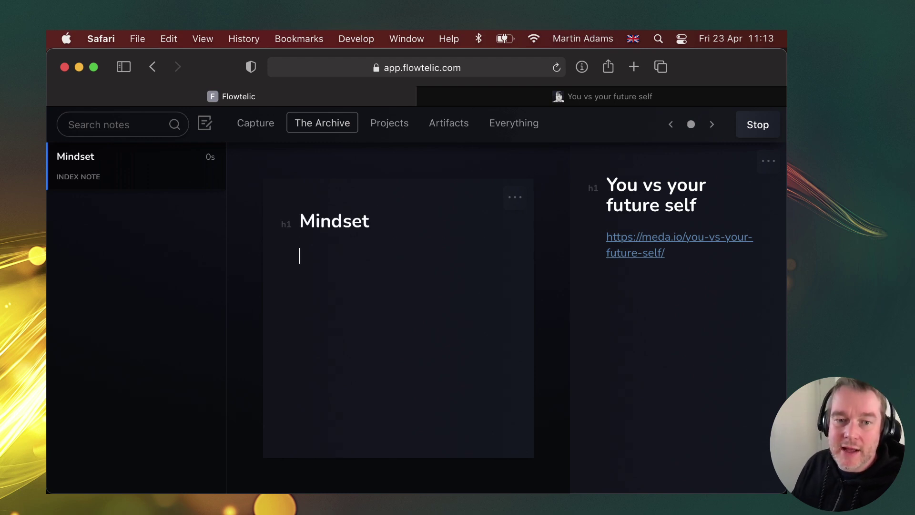
Add a "[[Future self]]" link to the Mindset note, create the linked note from it and check its note type
{"action": "type", "text": "[[Fu"}
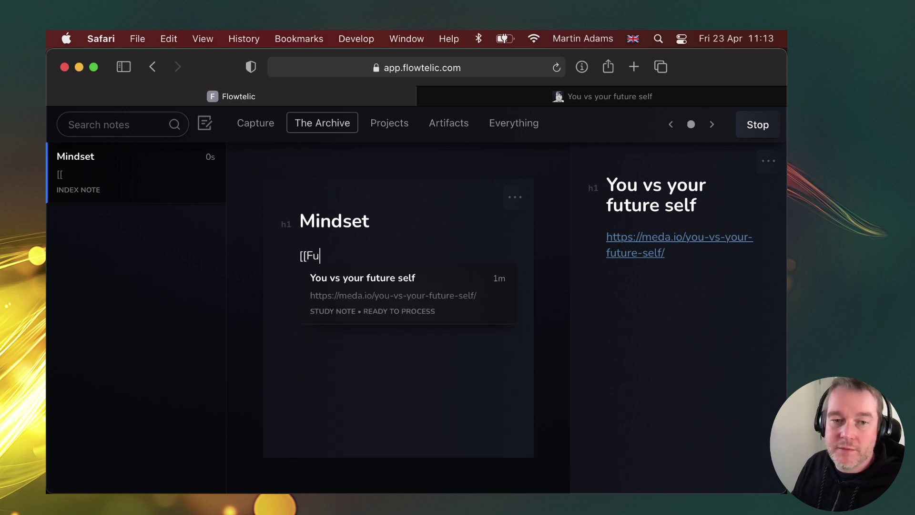
{"action": "type", "text": "ture self]]"}
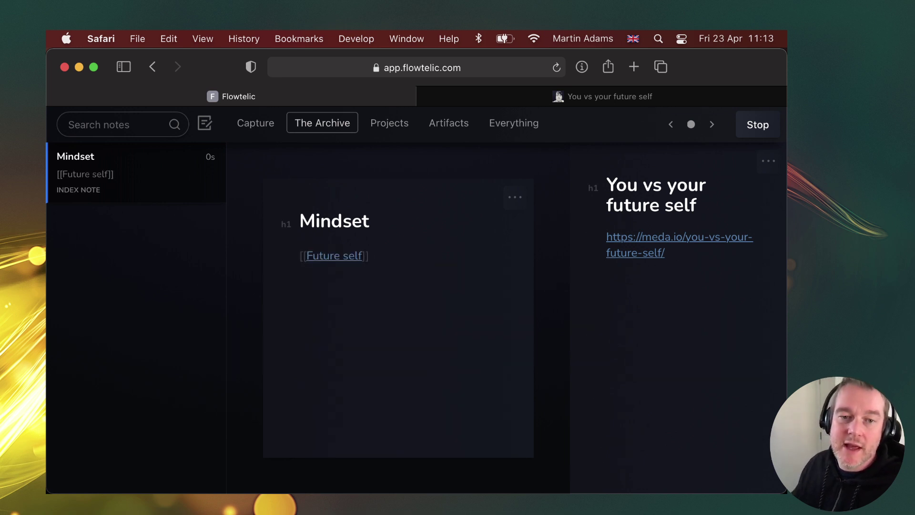
{"action": "left_click", "coordinate": [340, 262]}
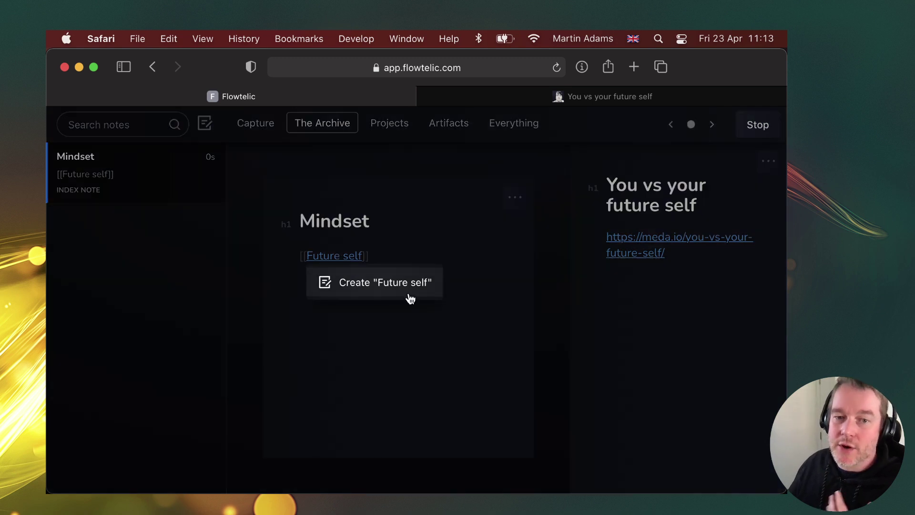
{"action": "left_click", "coordinate": [408, 298]}
{"action": "left_click", "coordinate": [519, 198]}
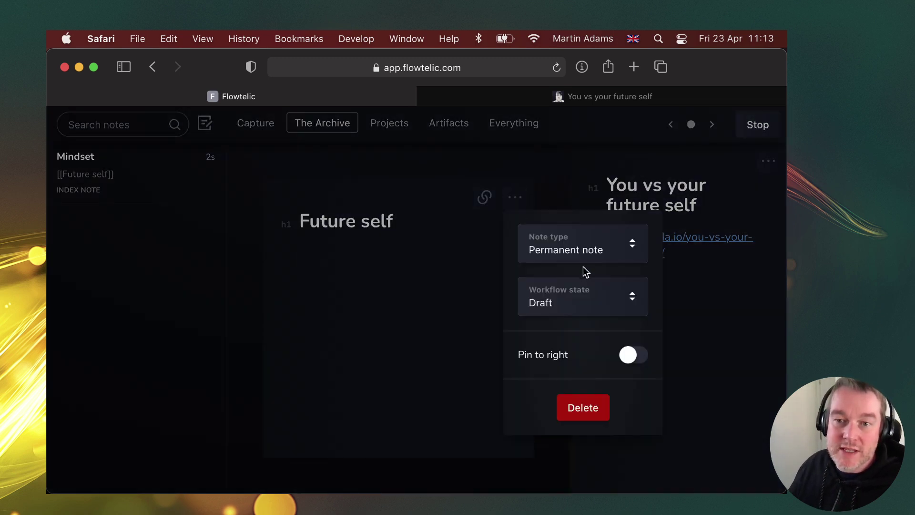
{"action": "left_click", "coordinate": [400, 269]}
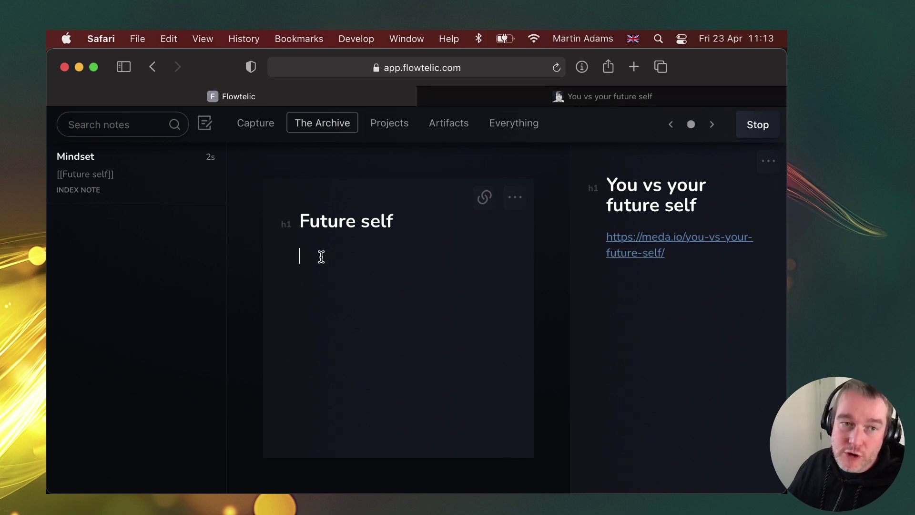
Change the workflow state of the pinned "You vs your future self" study note and stop the focus session
{"action": "left_click", "coordinate": [769, 161]}
{"action": "left_click", "coordinate": [723, 268]}
{"action": "left_click", "coordinate": [705, 361]}
{"action": "left_click", "coordinate": [588, 326]}
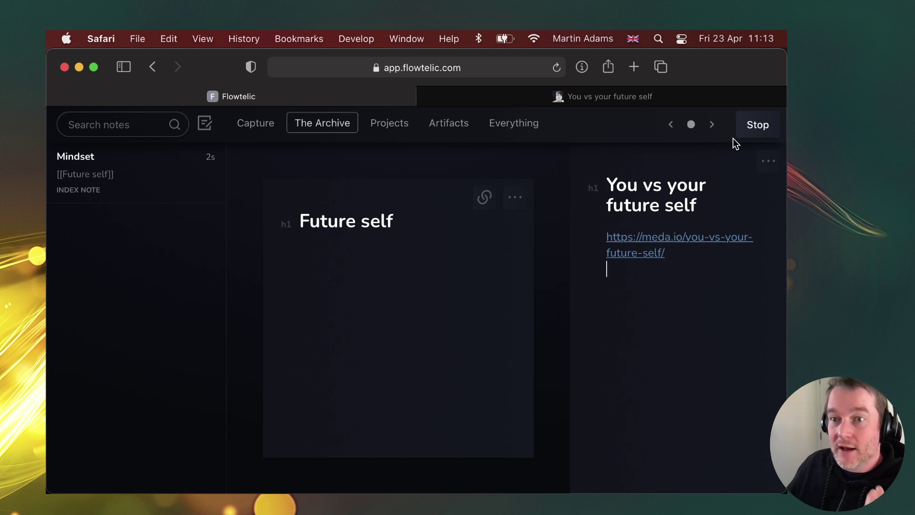
{"action": "left_click", "coordinate": [748, 135]}
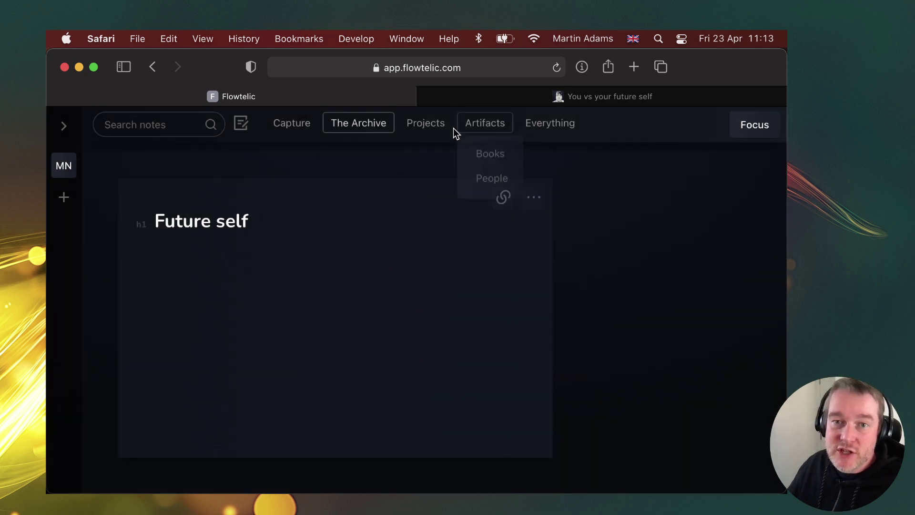
Create a new note among the in-progress projects and title it "Self"
{"action": "mouse_move", "coordinate": [425, 125]}
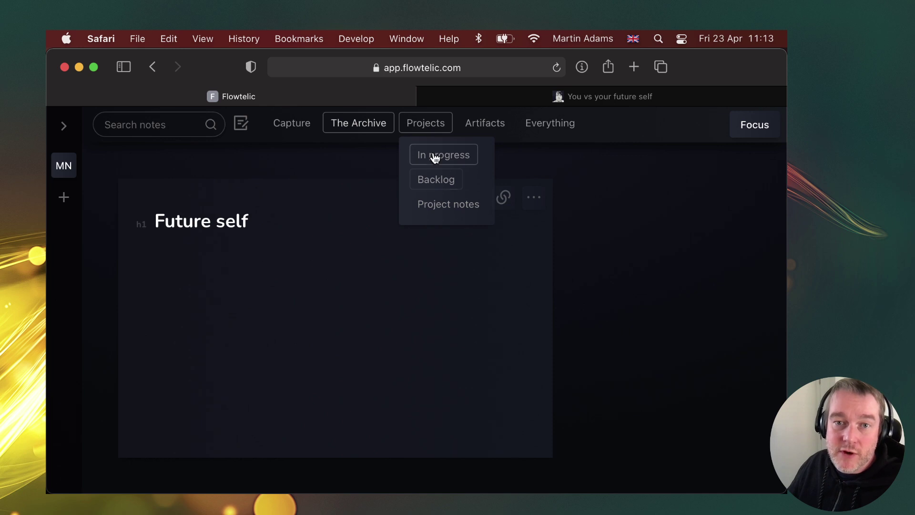
{"action": "left_click", "coordinate": [435, 157]}
{"action": "left_click", "coordinate": [241, 123]}
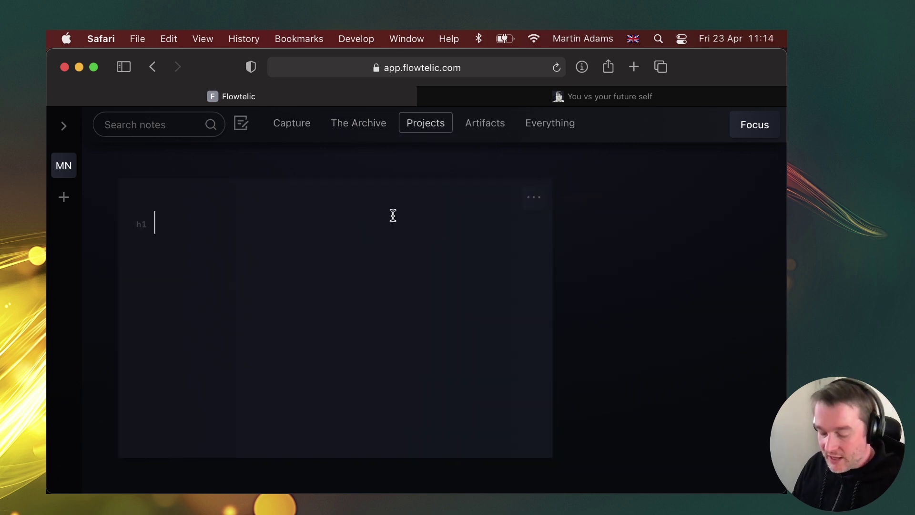
{"action": "type", "text": "Self"}
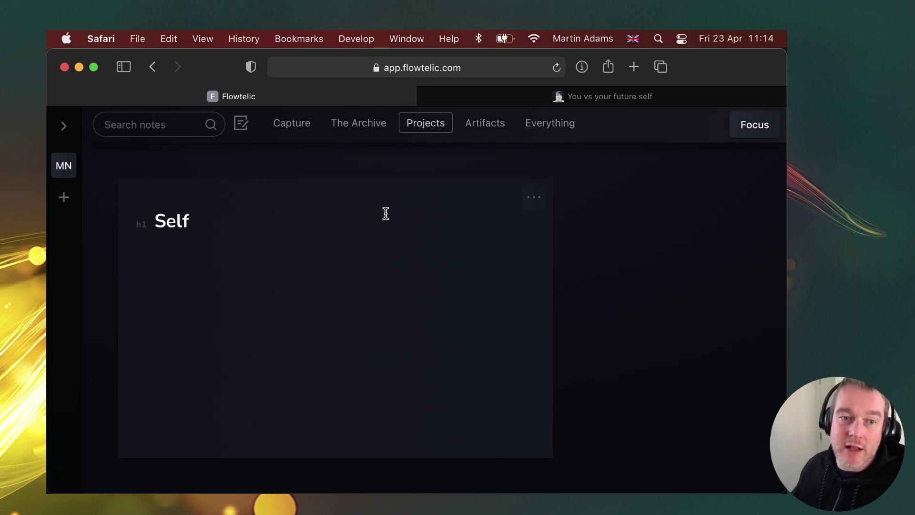
{"action": "left_click", "coordinate": [222, 219]}
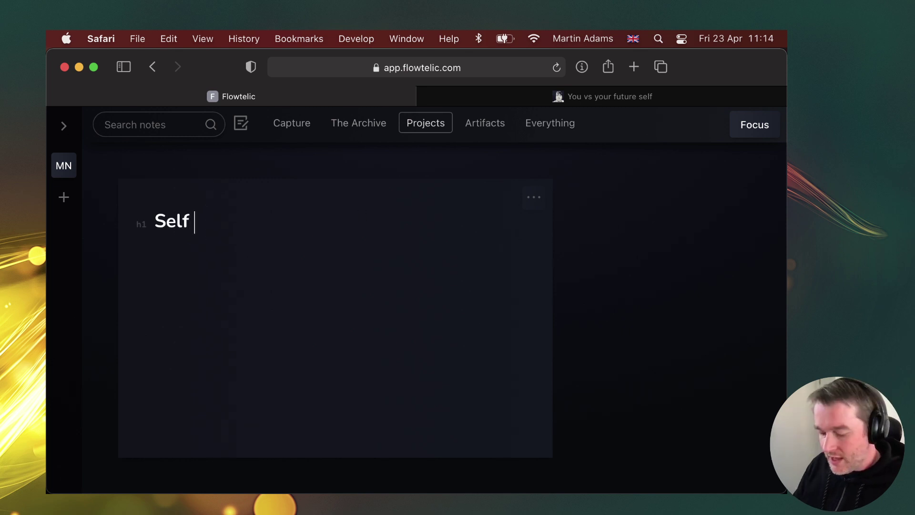
{"action": "type", "text": "and produ"}
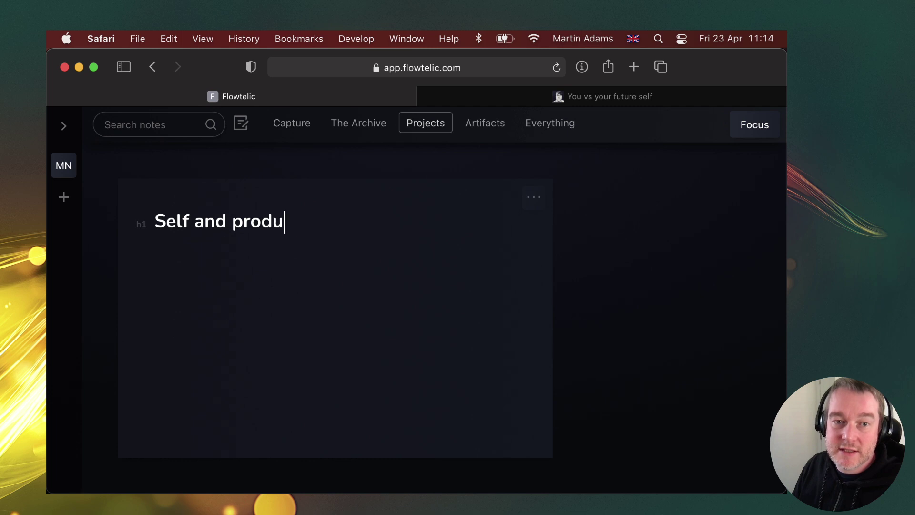
{"action": "type", "text": "citiy"}
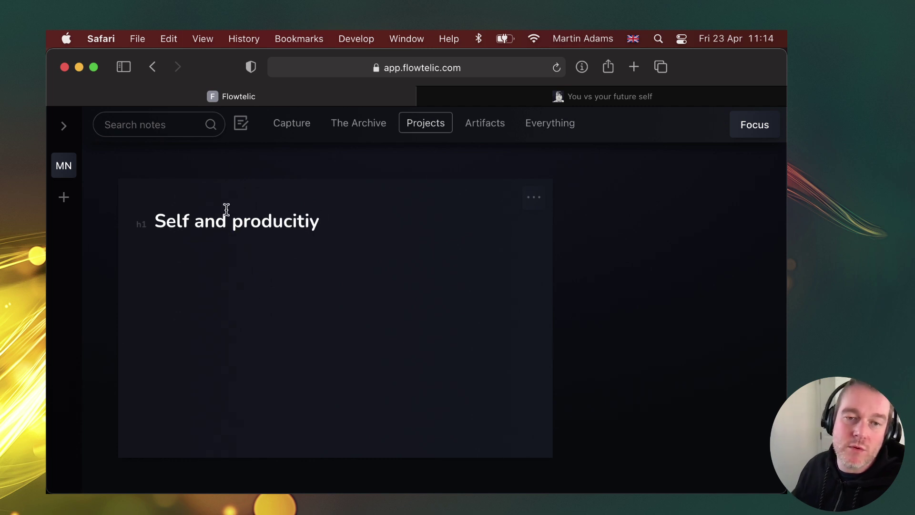
{"action": "right_click", "coordinate": [237, 218]}
{"action": "left_click", "coordinate": [329, 198]}
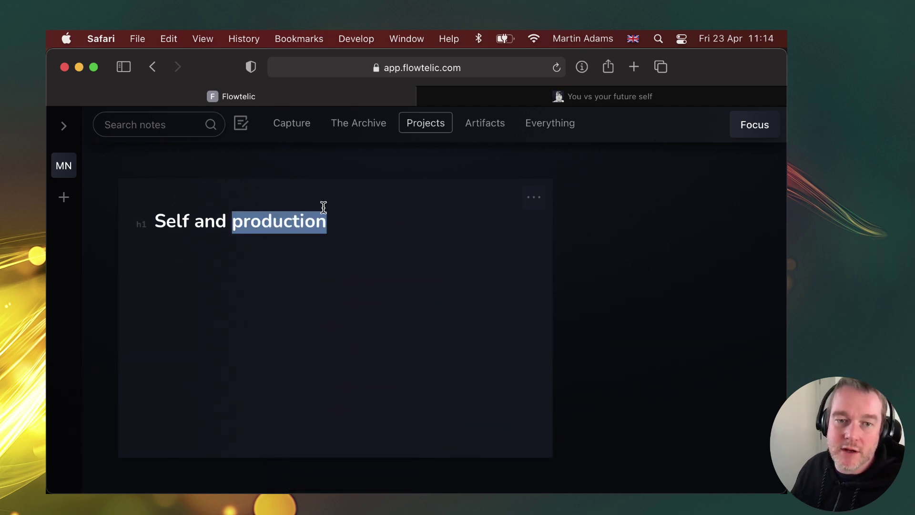
{"action": "left_click", "coordinate": [349, 223]}
{"action": "left_click_drag", "start_coordinate": [349, 223], "coordinate": [101, 184]}
{"action": "key", "text": "BackSpace"}
{"action": "key", "text": "BackSpace"}
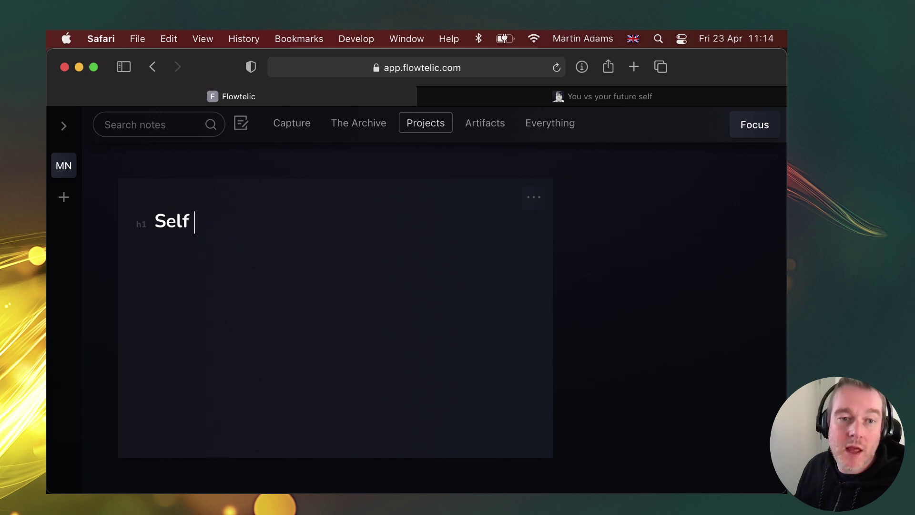
{"action": "key", "text": "BackSpace"}
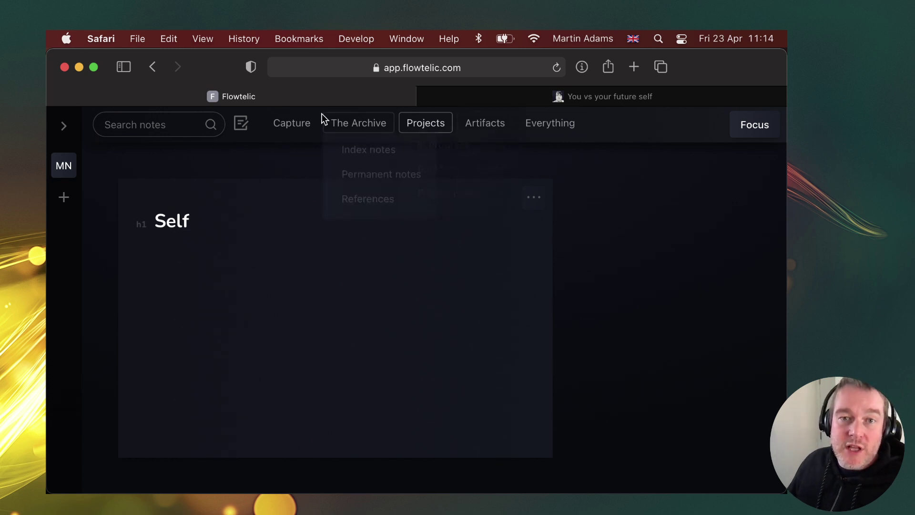
Minimize the Safari window, switch to Flowtelic in Chrome and open the F collection
{"action": "left_click_drag", "start_coordinate": [201, 67], "coordinate": [236, 69]}
{"action": "key", "text": "super+m"}
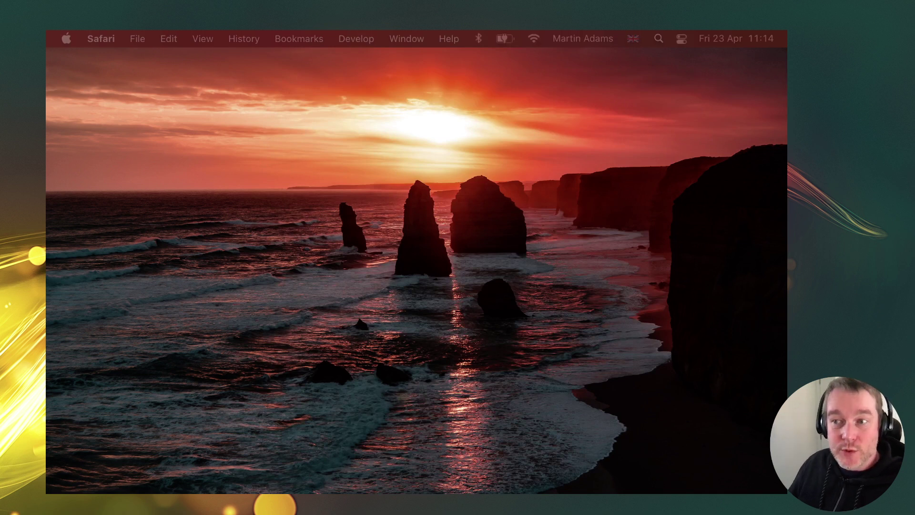
{"action": "key", "text": "super+Tab"}
{"action": "double_click", "coordinate": [267, 144]}
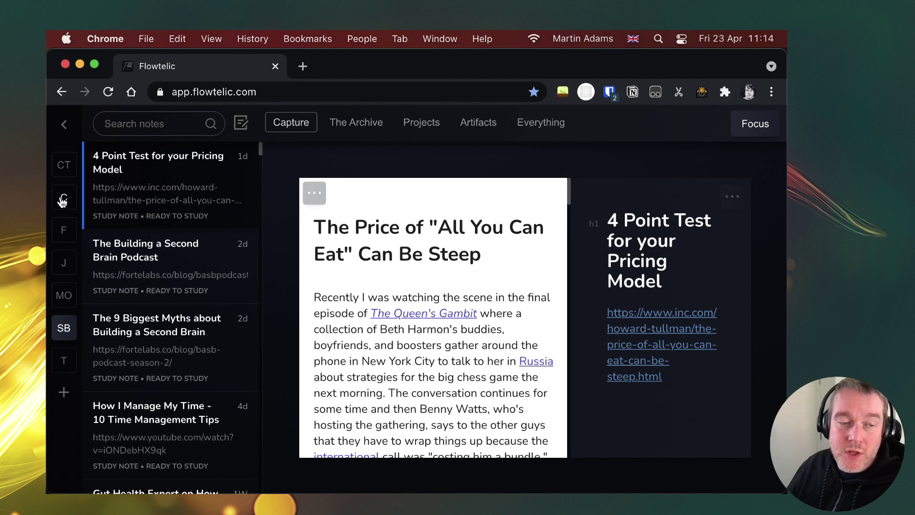
{"action": "left_click", "coordinate": [69, 235]}
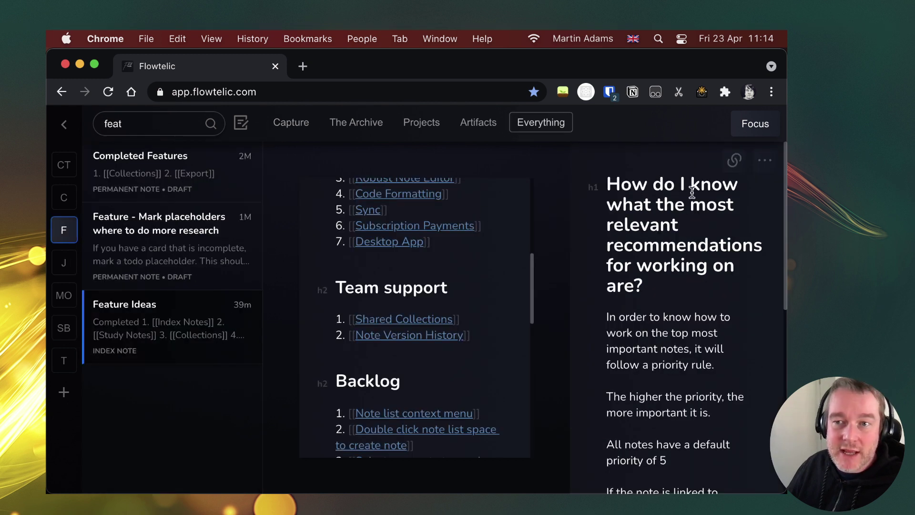
Look through the F collection's study notes and ideas, and list everything in the collection
{"action": "mouse_move", "coordinate": [302, 129]}
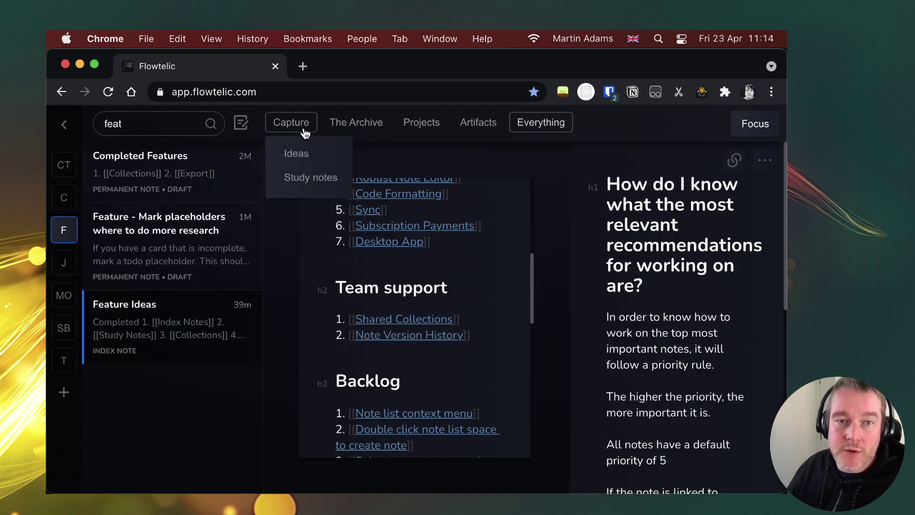
{"action": "left_click", "coordinate": [301, 180]}
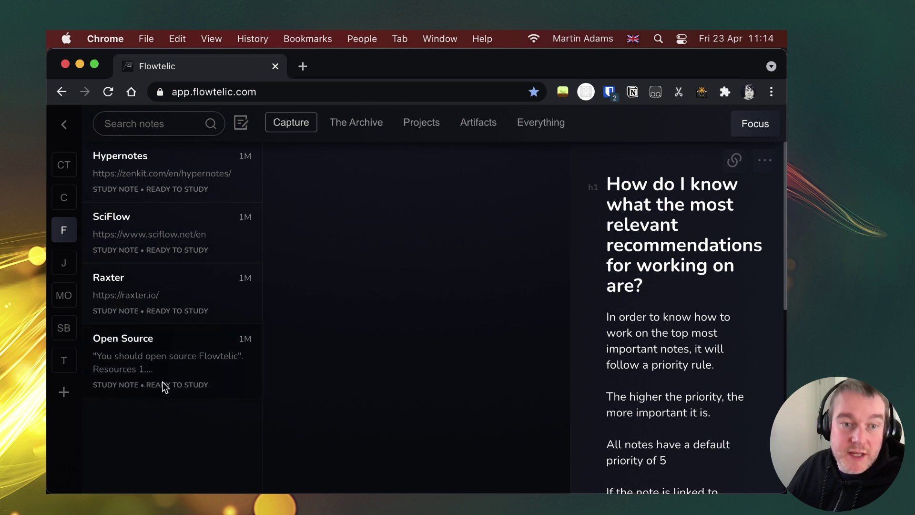
{"action": "left_click", "coordinate": [358, 125]}
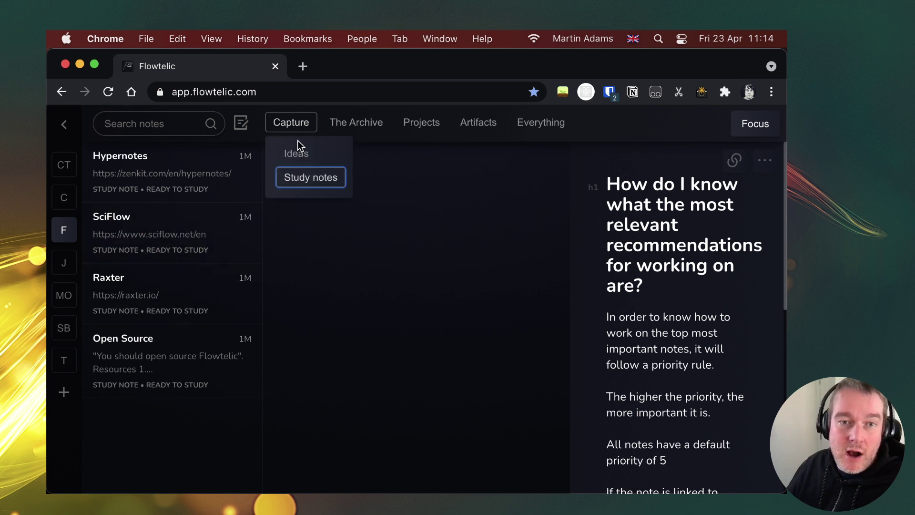
{"action": "left_click", "coordinate": [298, 150]}
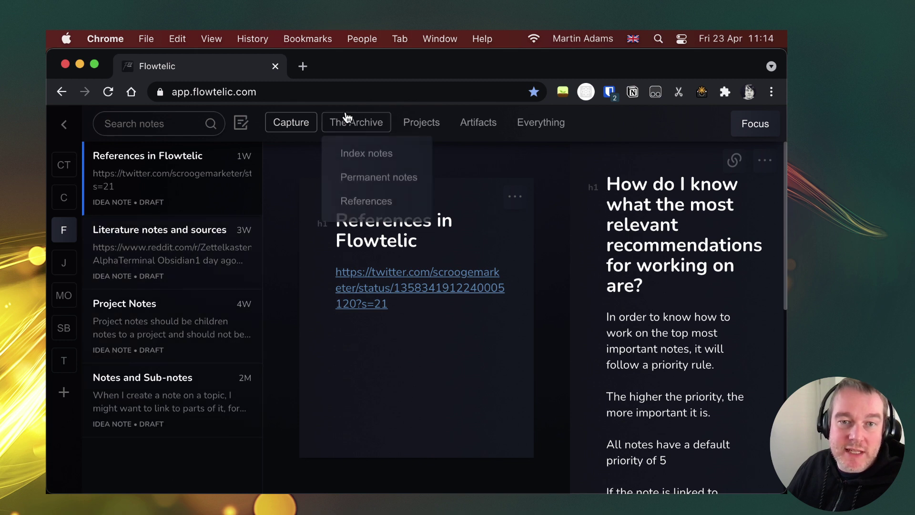
{"action": "mouse_move", "coordinate": [433, 128]}
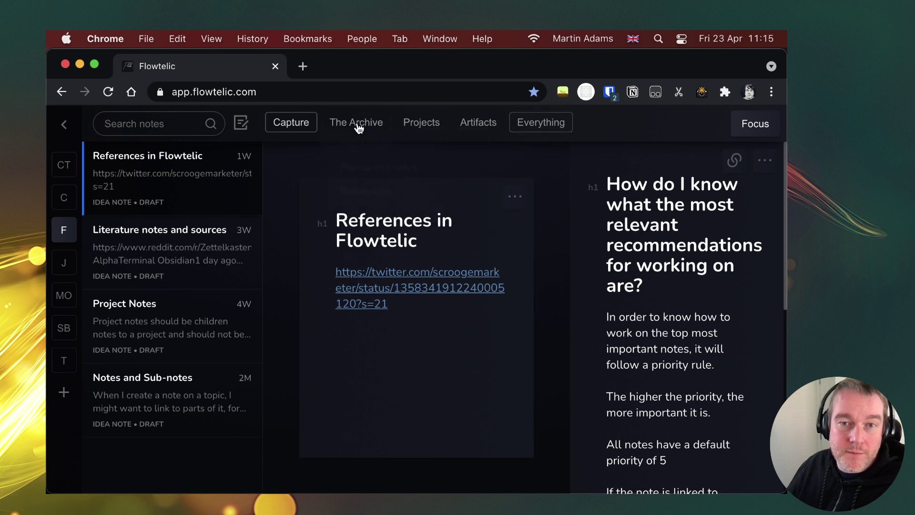
{"action": "left_click", "coordinate": [517, 126]}
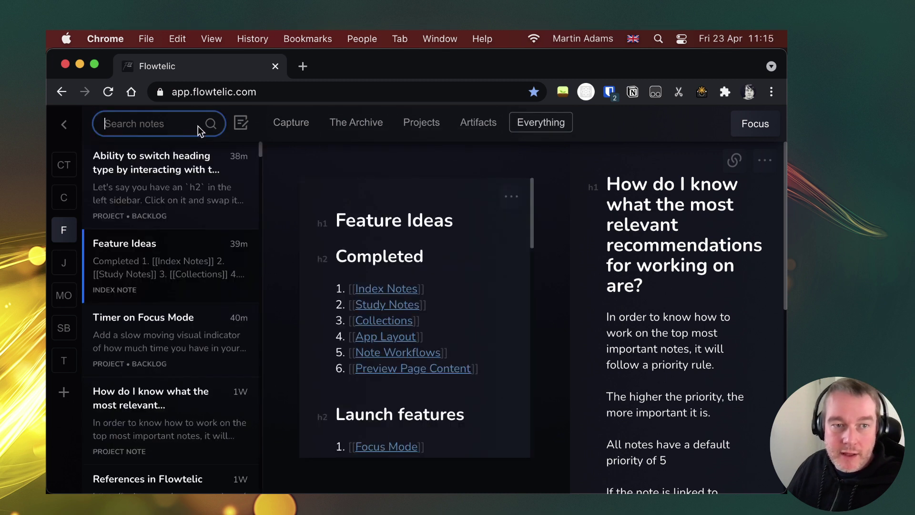
Open the Feature Ideas note from the archive's index notes and read through its list to the end
{"action": "mouse_move", "coordinate": [356, 125]}
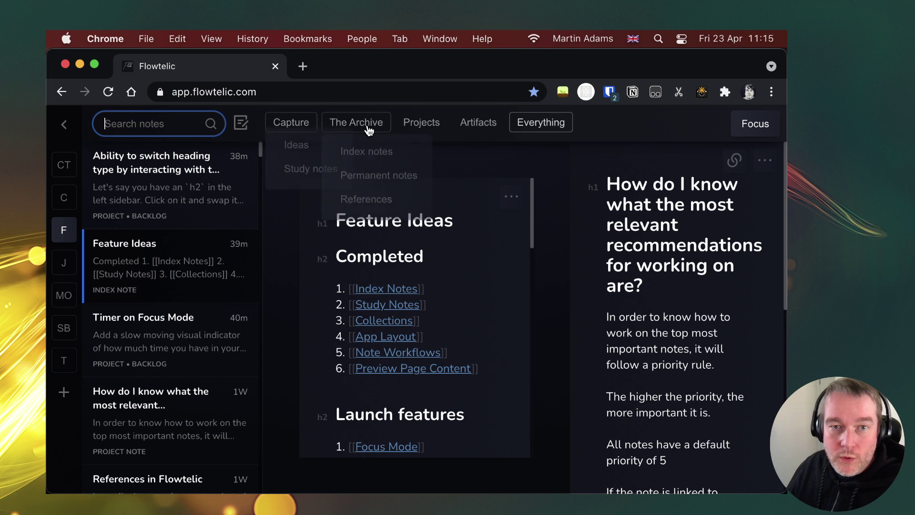
{"action": "left_click", "coordinate": [367, 159]}
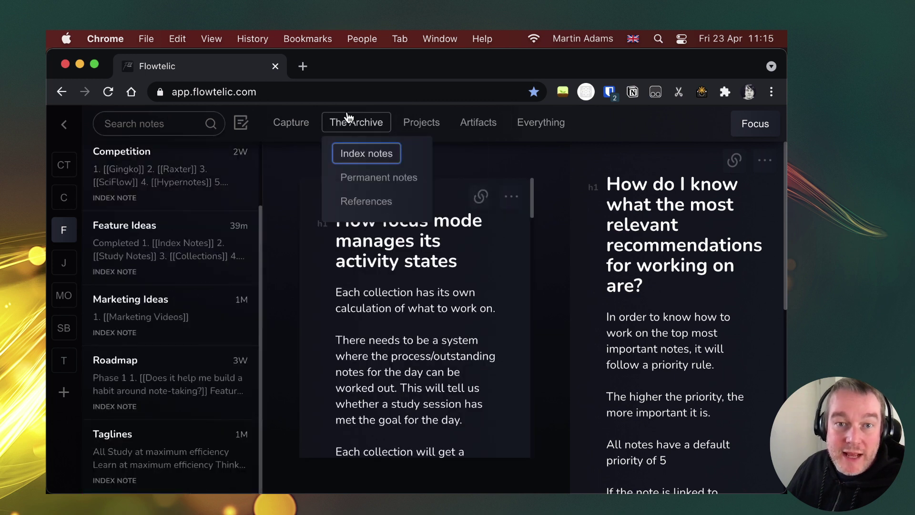
{"action": "left_click", "coordinate": [161, 254]}
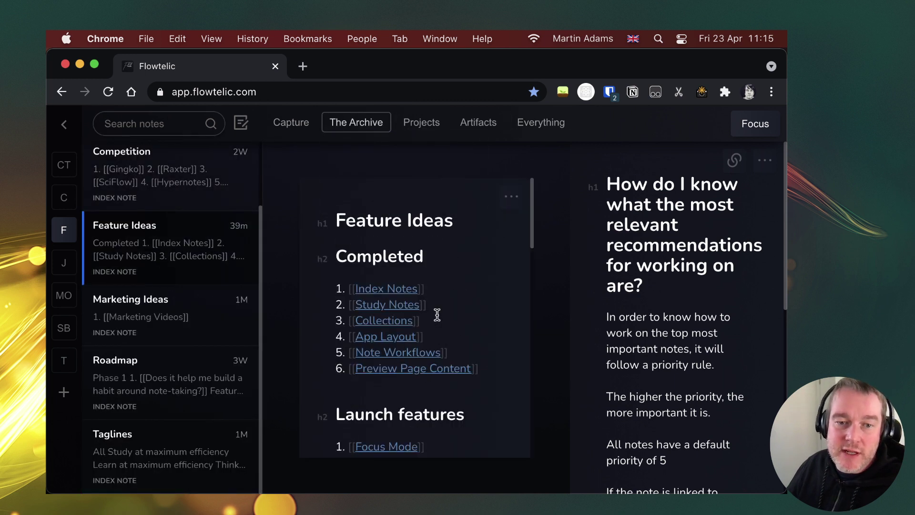
{"action": "scroll", "coordinate": [436, 315], "scroll_direction": "down", "scroll_amount": 10}
{"action": "scroll", "coordinate": [438, 320], "scroll_direction": "down", "scroll_amount": 3}
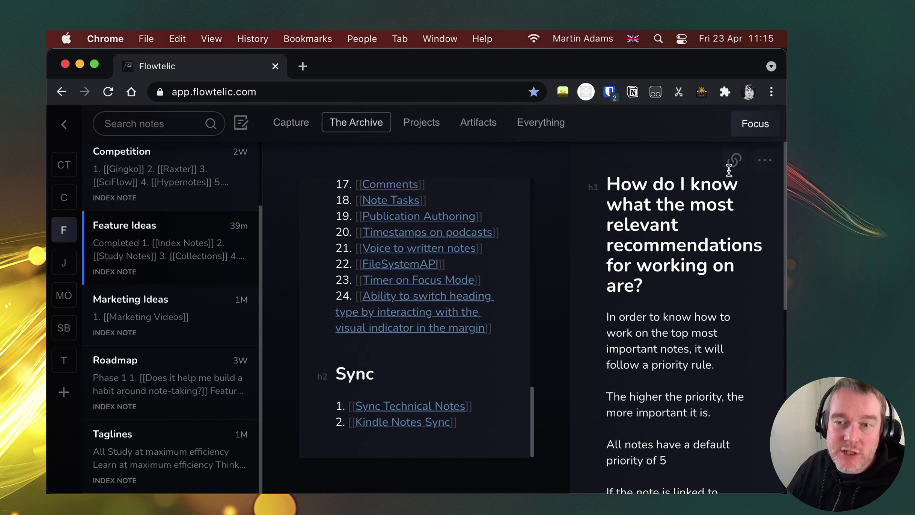
Unpin the note about relevant recommendations beside Feature Ideas and look through the widened feature list
{"action": "left_click", "coordinate": [765, 160]}
{"action": "left_click", "coordinate": [753, 264]}
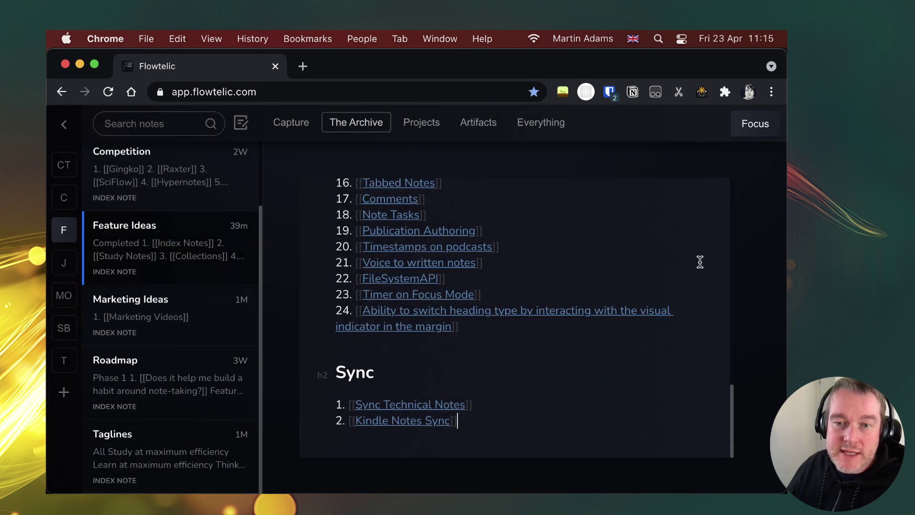
{"action": "scroll", "coordinate": [411, 256], "scroll_direction": "up", "scroll_amount": 15}
{"action": "scroll", "coordinate": [412, 256], "scroll_direction": "down", "scroll_amount": 10}
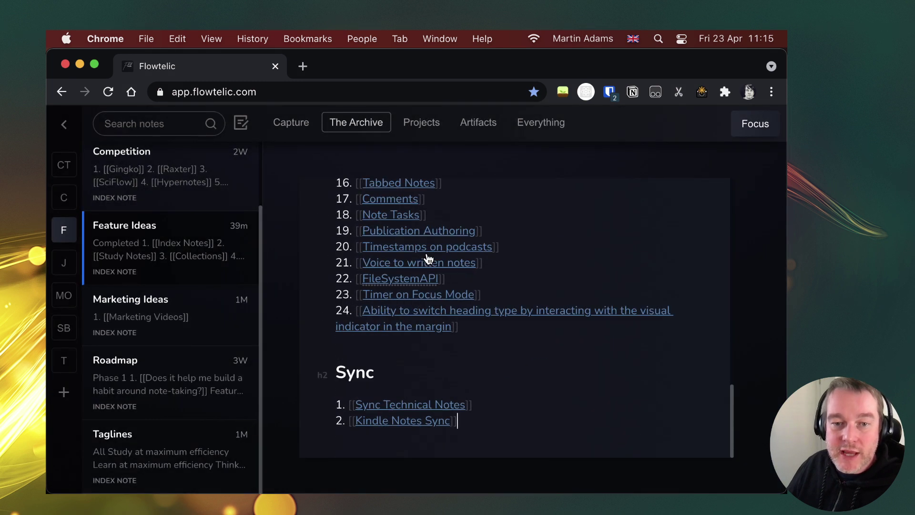
{"action": "scroll", "coordinate": [432, 263], "scroll_direction": "up", "scroll_amount": 4}
{"action": "scroll", "coordinate": [433, 263], "scroll_direction": "down", "scroll_amount": 4}
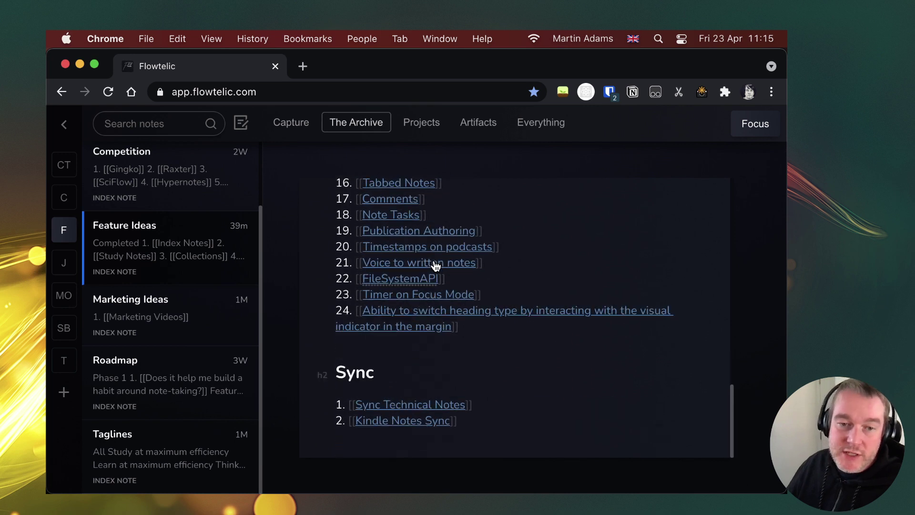
Open the linked note on switching heading type from Feature Ideas and check its note type and workflow state
{"action": "left_click", "coordinate": [516, 324]}
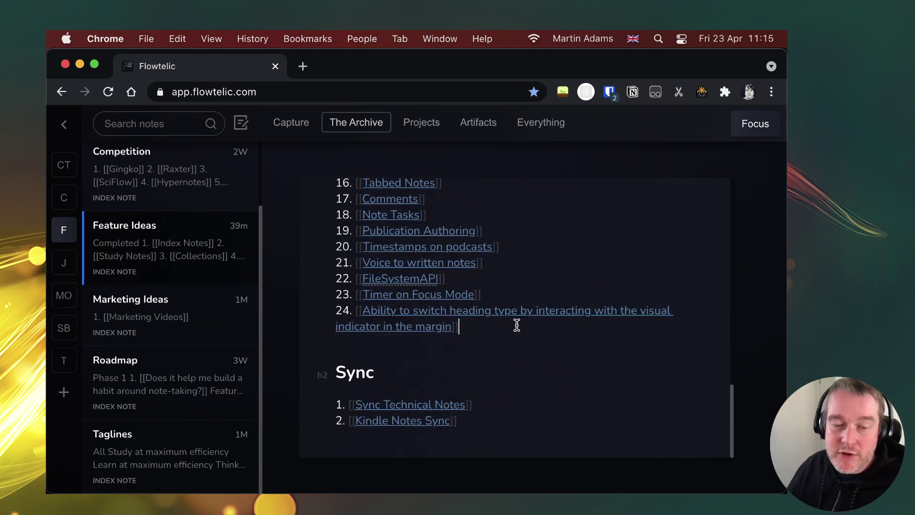
{"action": "left_click", "coordinate": [430, 314]}
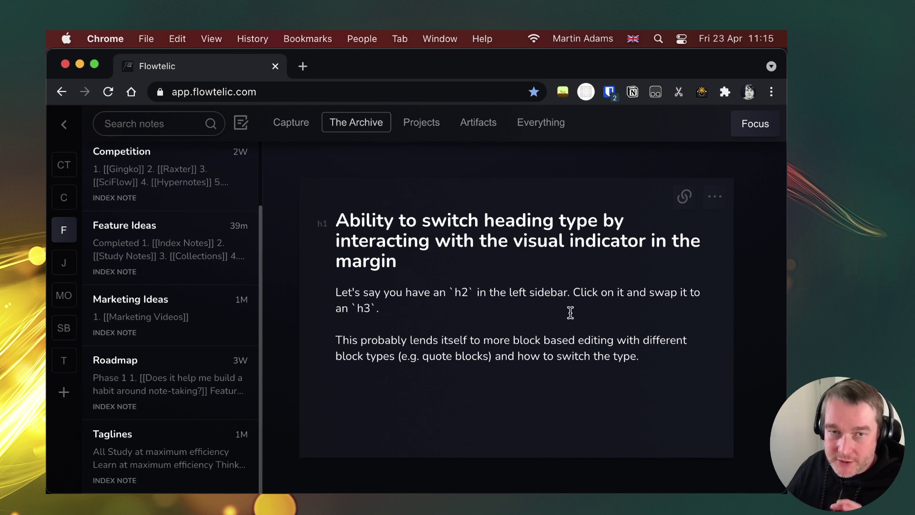
{"action": "left_click", "coordinate": [714, 196]}
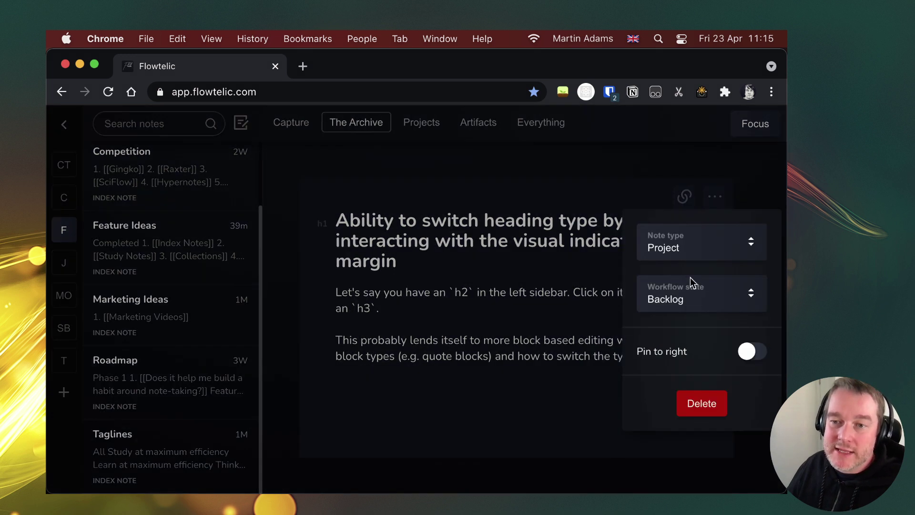
{"action": "left_click", "coordinate": [439, 174]}
Open the Timer on Focus Mode note from the backlog projects and view the collection's focus recommendations for today
{"action": "mouse_move", "coordinate": [422, 123]}
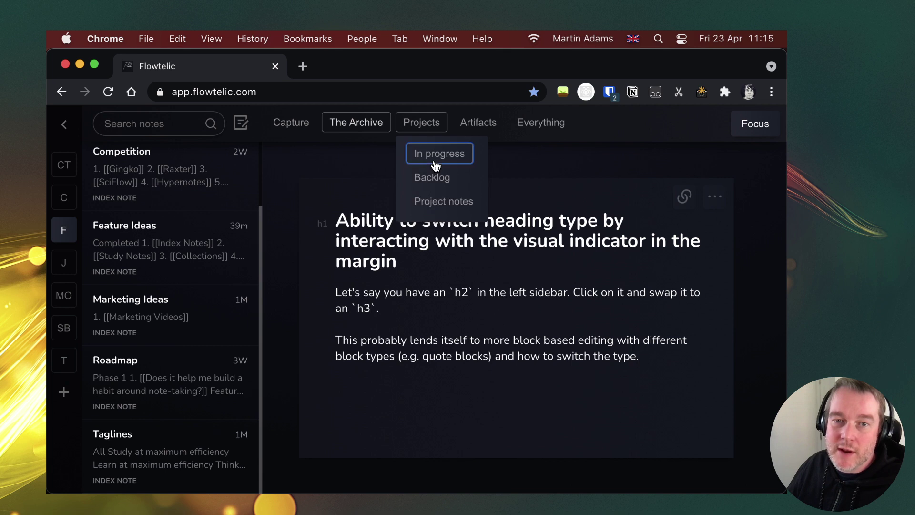
{"action": "left_click", "coordinate": [435, 159]}
{"action": "left_click", "coordinate": [427, 176]}
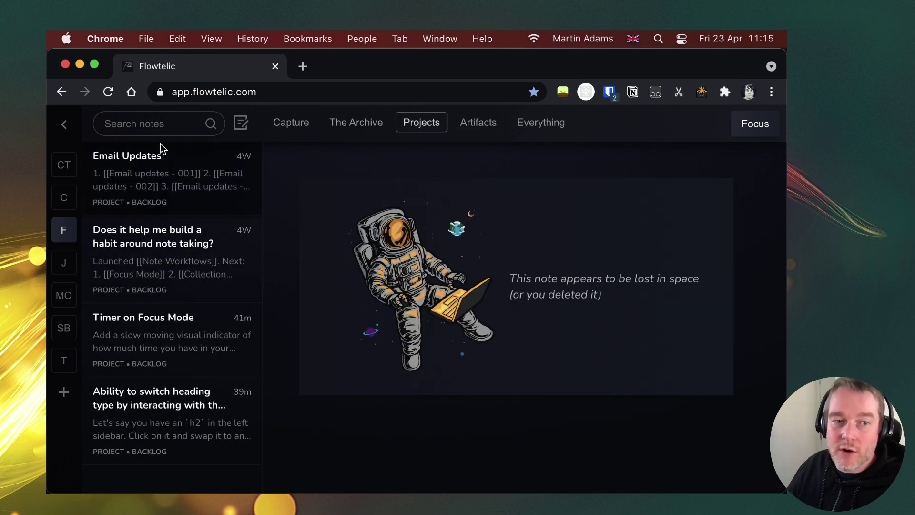
{"action": "left_click", "coordinate": [164, 352]}
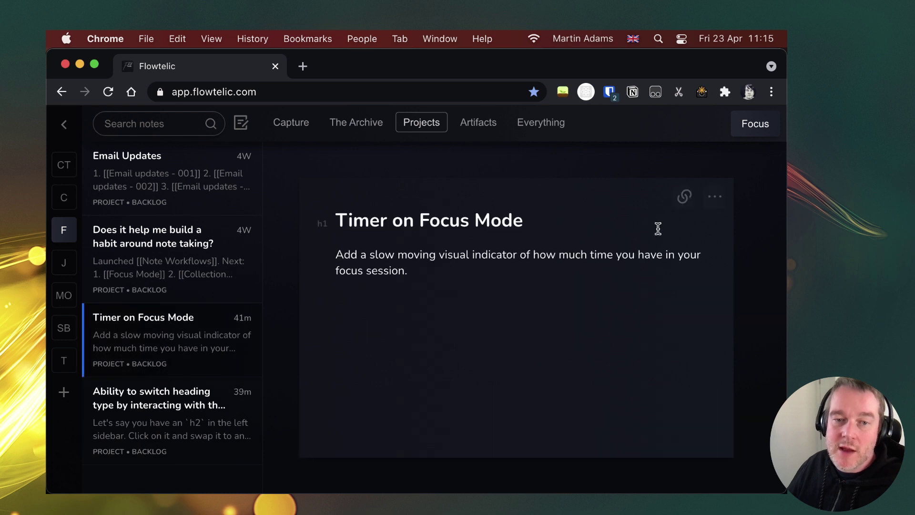
{"action": "left_click", "coordinate": [756, 125]}
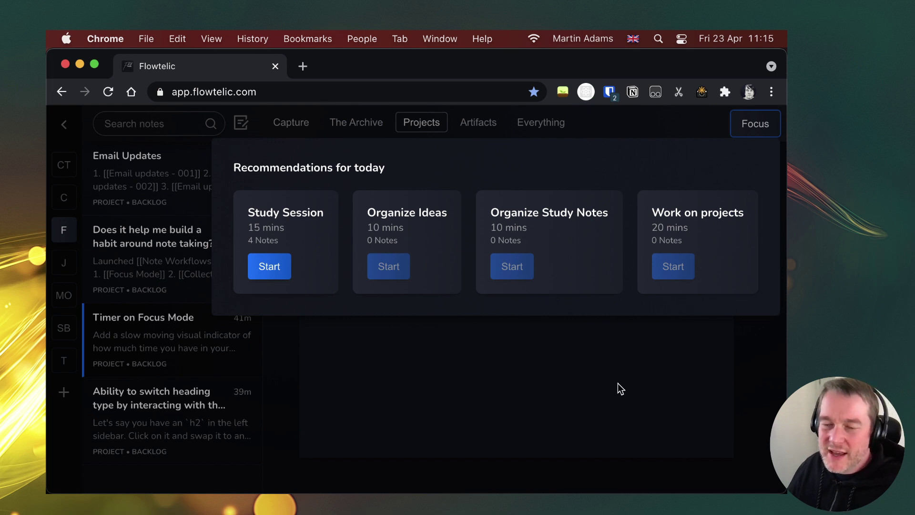
{"action": "left_click", "coordinate": [509, 333]}
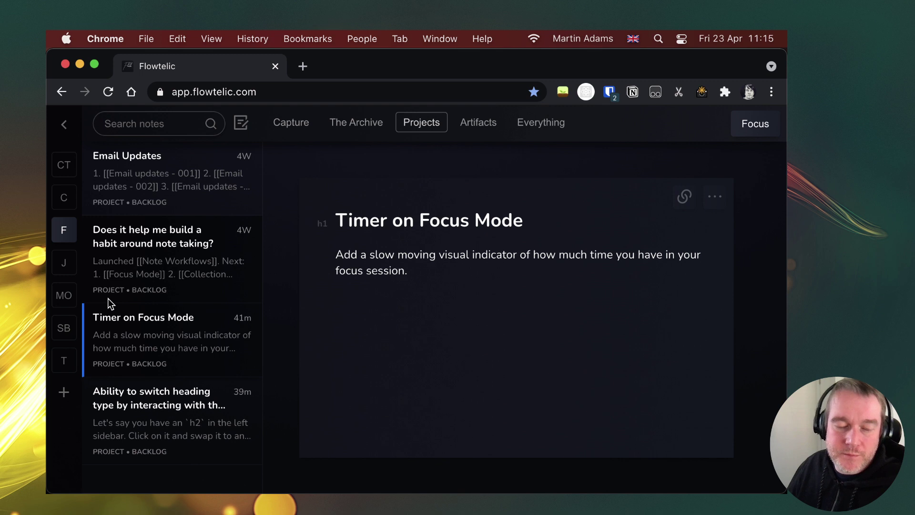
Switch to the SB collection and list everything in it
{"action": "left_click", "coordinate": [67, 328]}
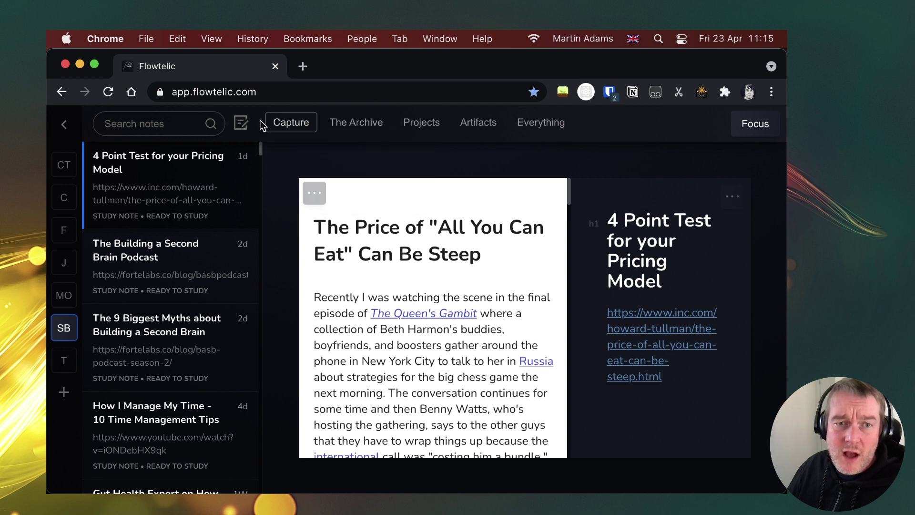
{"action": "left_click", "coordinate": [558, 123]}
{"action": "mouse_move", "coordinate": [288, 125]}
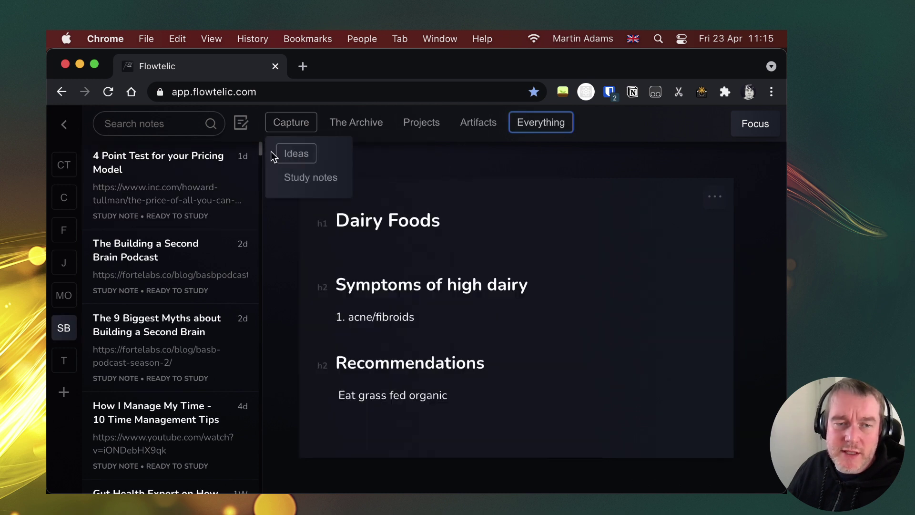
{"action": "scroll", "coordinate": [186, 286], "scroll_direction": "down", "scroll_amount": 5}
{"action": "scroll", "coordinate": [187, 267], "scroll_direction": "up", "scroll_amount": 5}
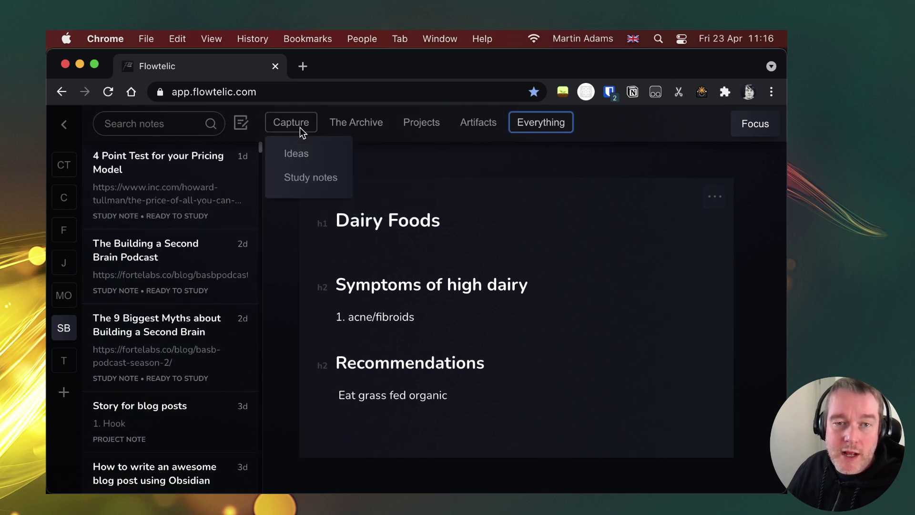
List the SB collection's index notes in the archive and look through the topics from Body Language to Spirituality
{"action": "mouse_move", "coordinate": [357, 125]}
{"action": "left_click", "coordinate": [362, 149]}
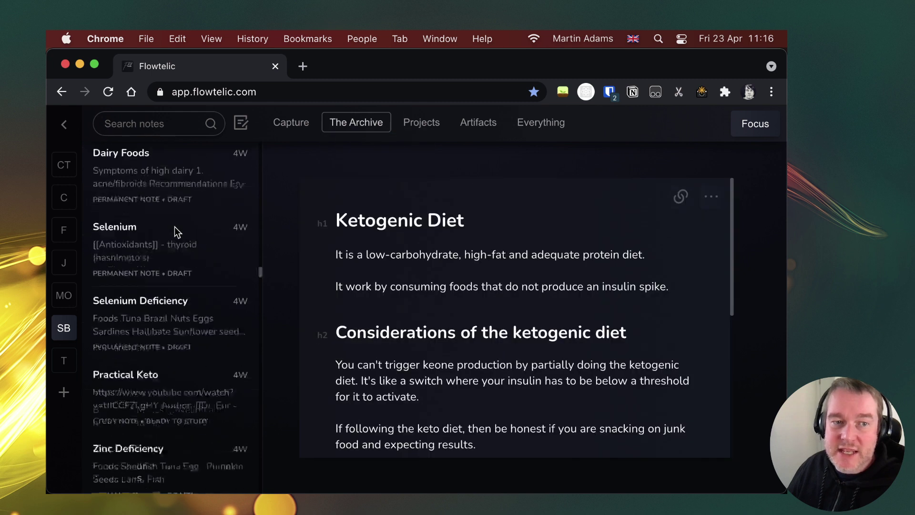
{"action": "scroll", "coordinate": [173, 226], "scroll_direction": "up", "scroll_amount": 15}
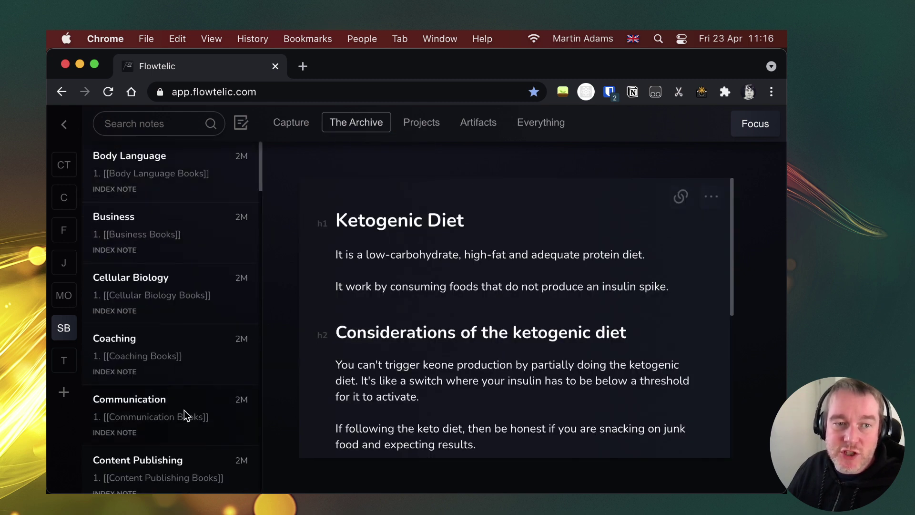
{"action": "scroll", "coordinate": [185, 248], "scroll_direction": "down", "scroll_amount": 10}
{"action": "scroll", "coordinate": [186, 246], "scroll_direction": "down", "scroll_amount": 3}
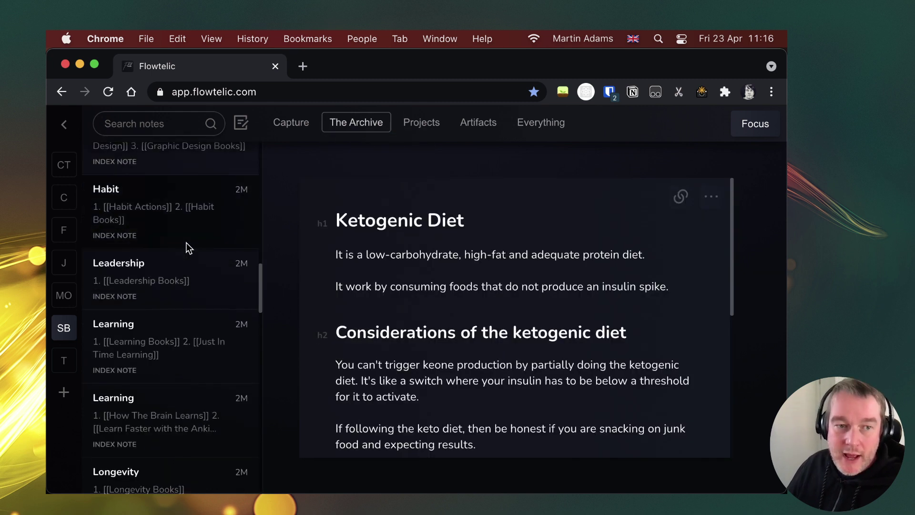
{"action": "scroll", "coordinate": [186, 242], "scroll_direction": "down", "scroll_amount": 14}
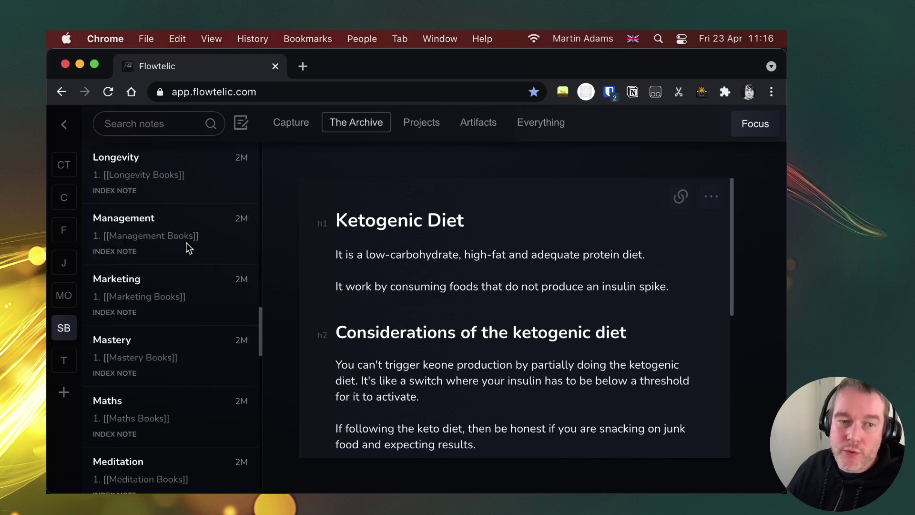
{"action": "scroll", "coordinate": [186, 242], "scroll_direction": "down", "scroll_amount": 10}
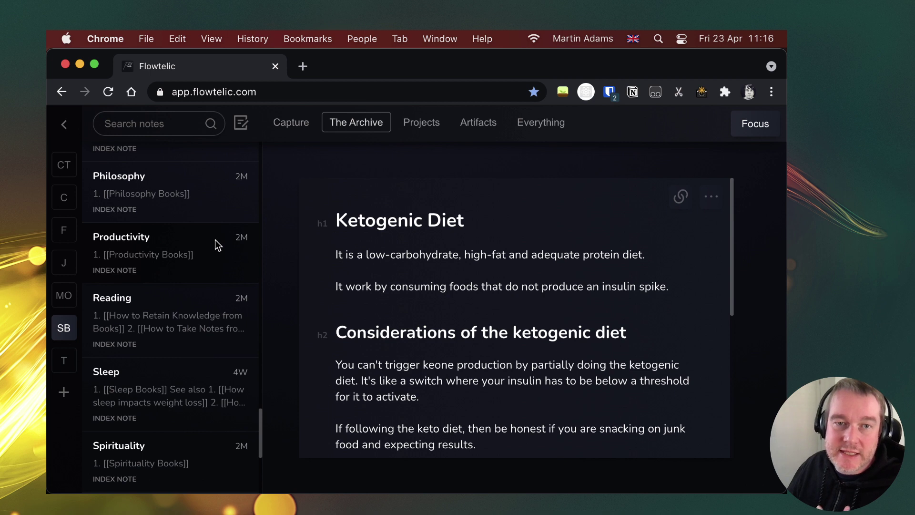
List the SB collection's captured study notes and start the recommended 15-minute Study Session
{"action": "mouse_move", "coordinate": [293, 135]}
{"action": "left_click", "coordinate": [299, 180]}
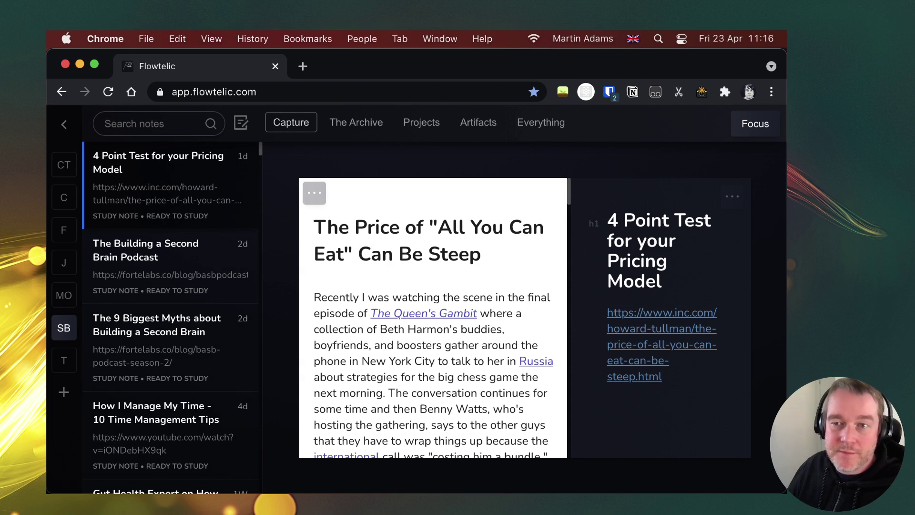
{"action": "left_click", "coordinate": [767, 125]}
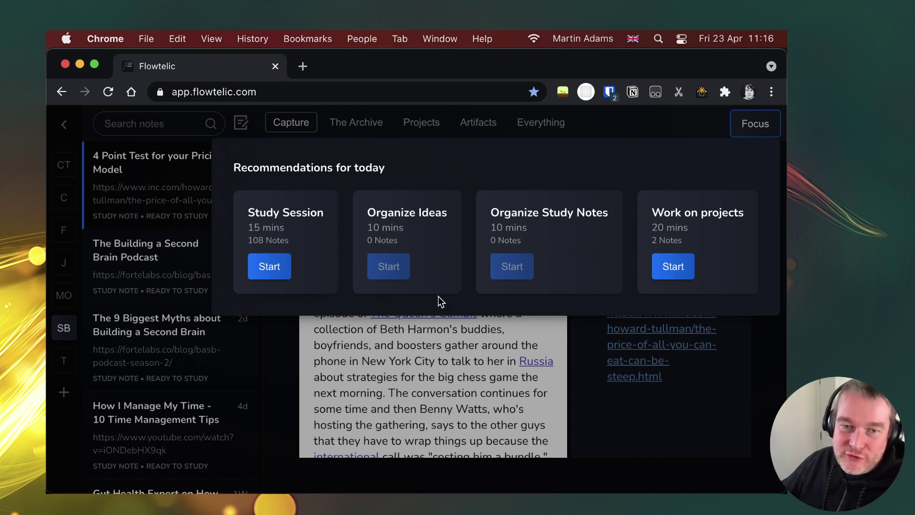
{"action": "left_click", "coordinate": [267, 265]}
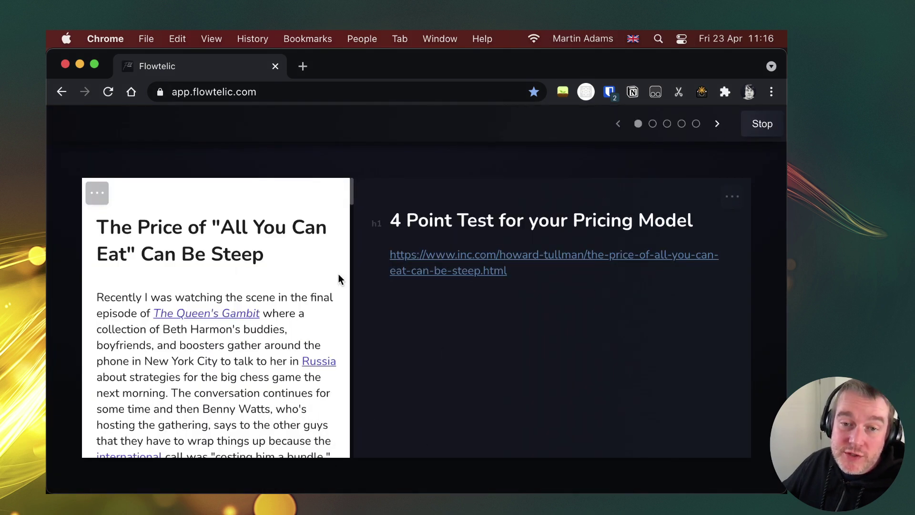
Step through all five notes of the study session and continue to the first note of the following batch
{"action": "left_click", "coordinate": [718, 125]}
{"action": "left_click", "coordinate": [719, 126]}
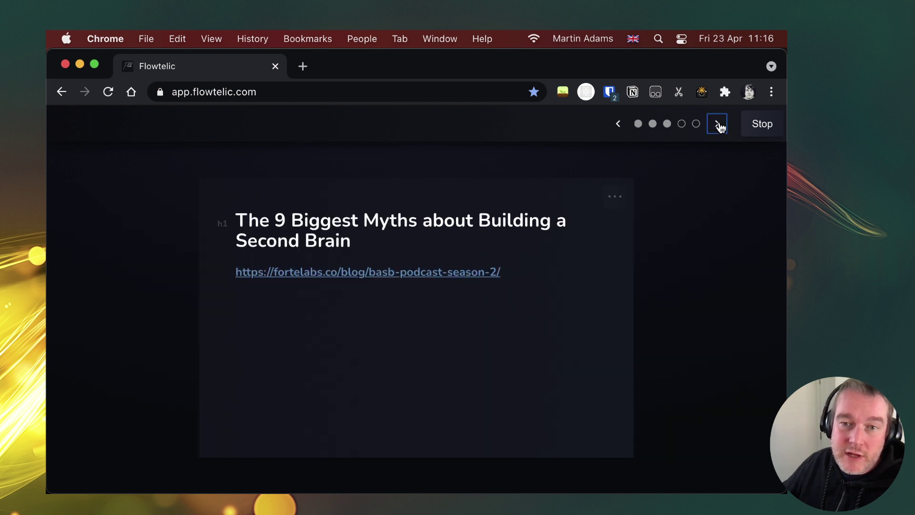
{"action": "left_click", "coordinate": [719, 125]}
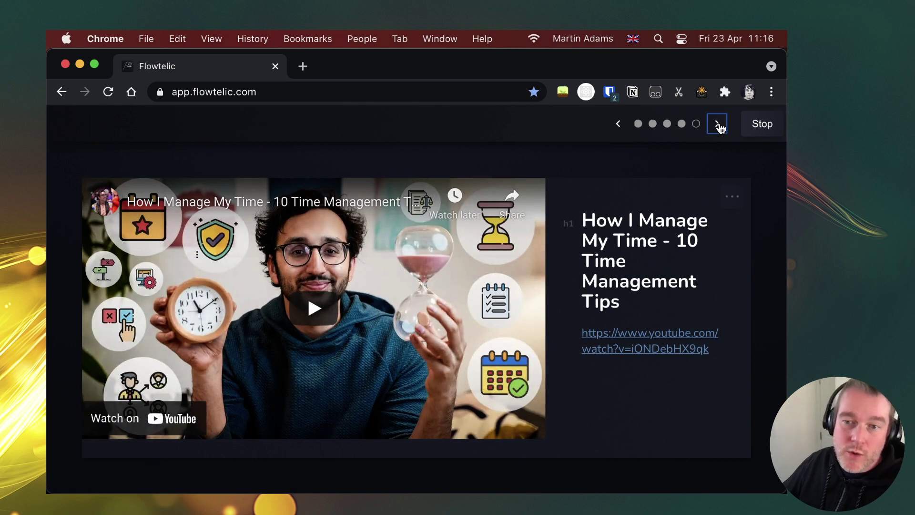
{"action": "left_click", "coordinate": [657, 356]}
{"action": "left_click", "coordinate": [595, 436]}
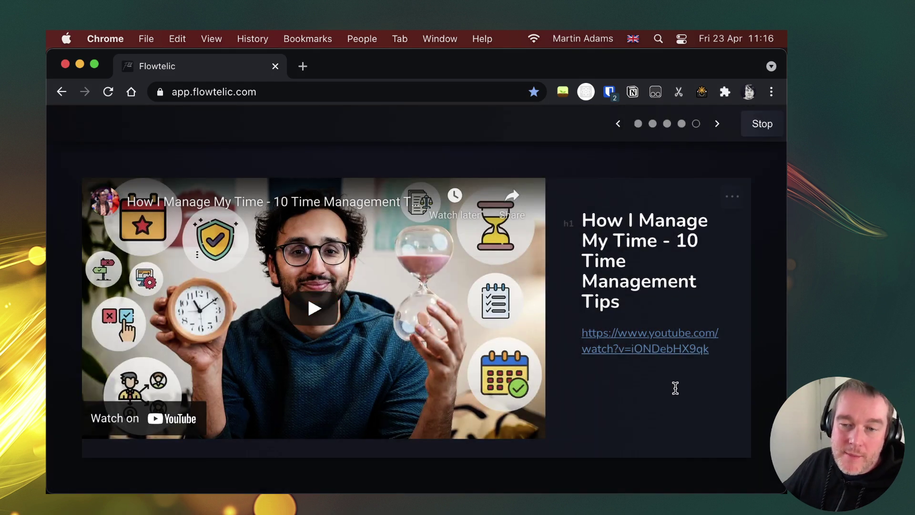
{"action": "left_click", "coordinate": [718, 125]}
{"action": "left_click", "coordinate": [718, 125]}
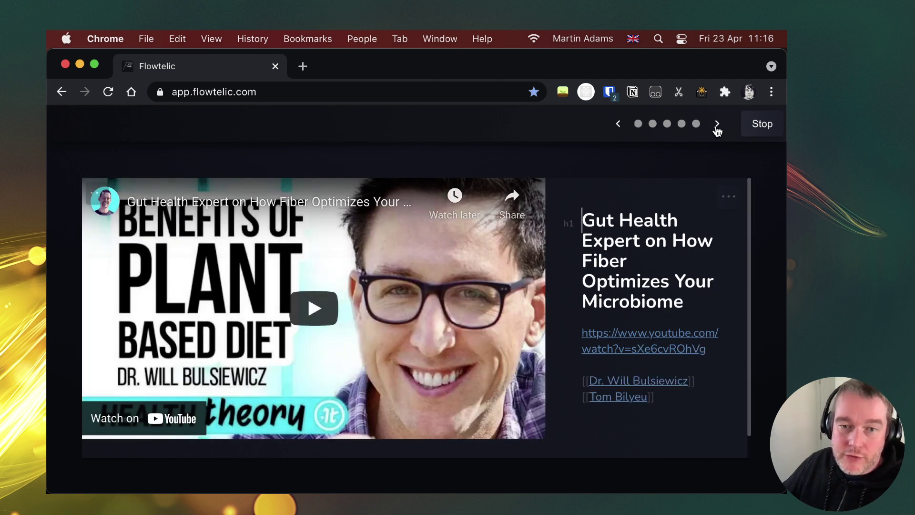
{"action": "left_click", "coordinate": [717, 125]}
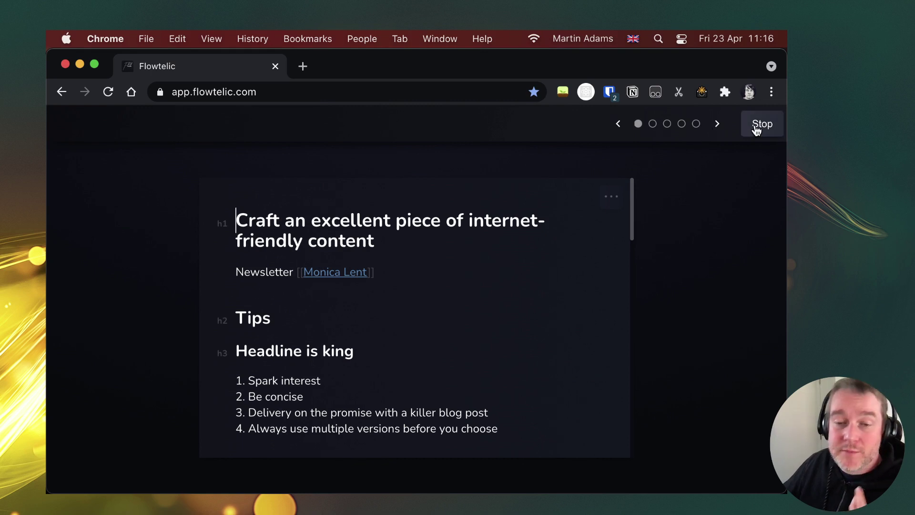
View the workflow state choices for the note on crafting internet-friendly content, and stop the study session
{"action": "left_click", "coordinate": [610, 196]}
{"action": "left_click", "coordinate": [696, 294]}
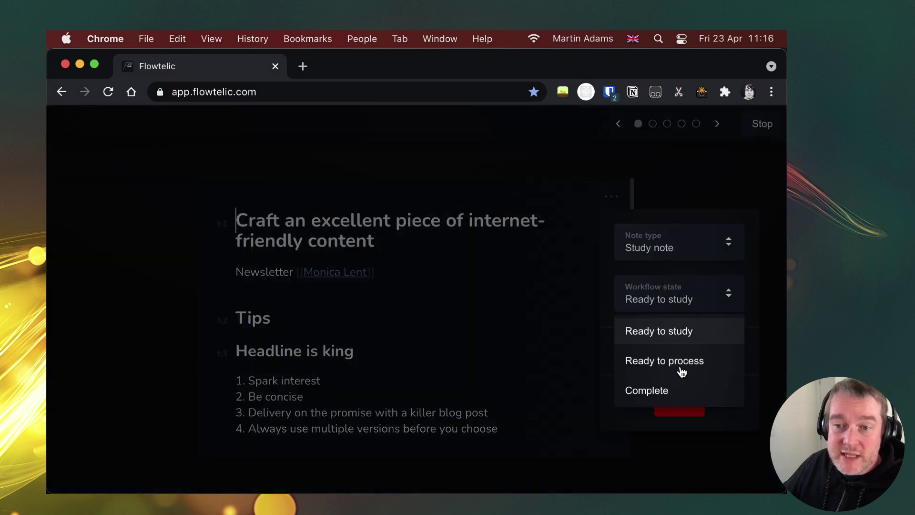
{"action": "left_click", "coordinate": [761, 123]}
{"action": "left_click", "coordinate": [762, 123]}
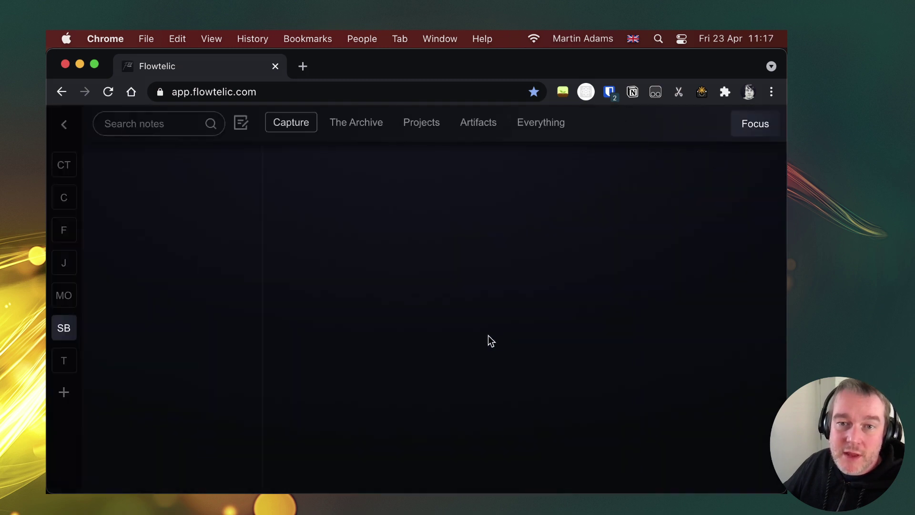
Review the focus recommendations for today and start the 20-minute Work on projects session
{"action": "left_click", "coordinate": [744, 124]}
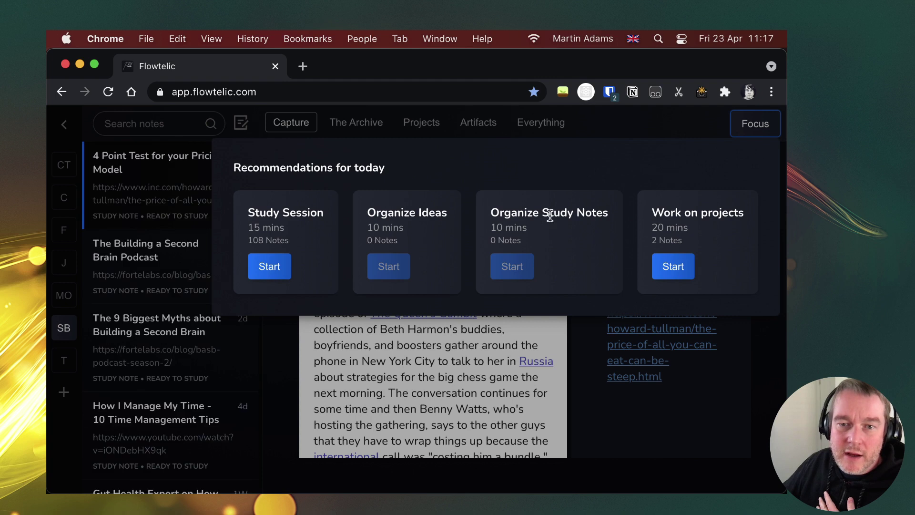
{"action": "left_click", "coordinate": [481, 382]}
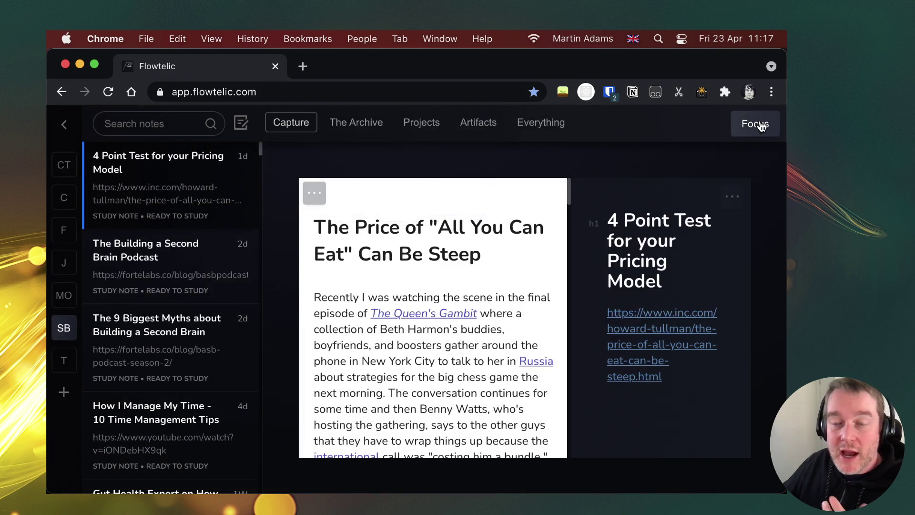
{"action": "mouse_move", "coordinate": [374, 128]}
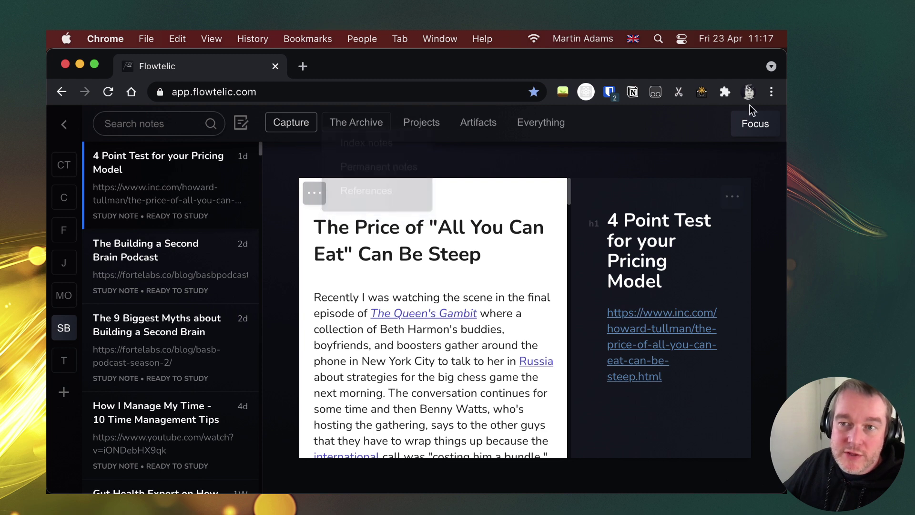
{"action": "mouse_move", "coordinate": [758, 132]}
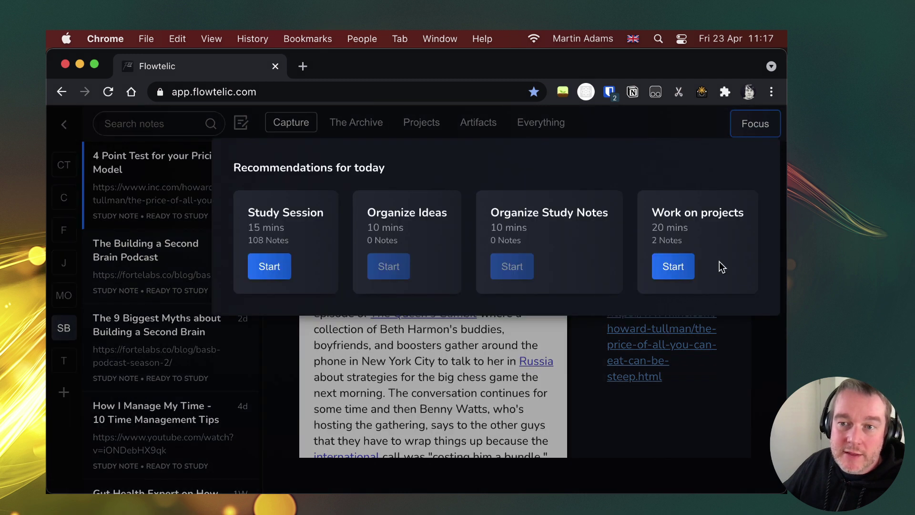
{"action": "left_click", "coordinate": [673, 267]}
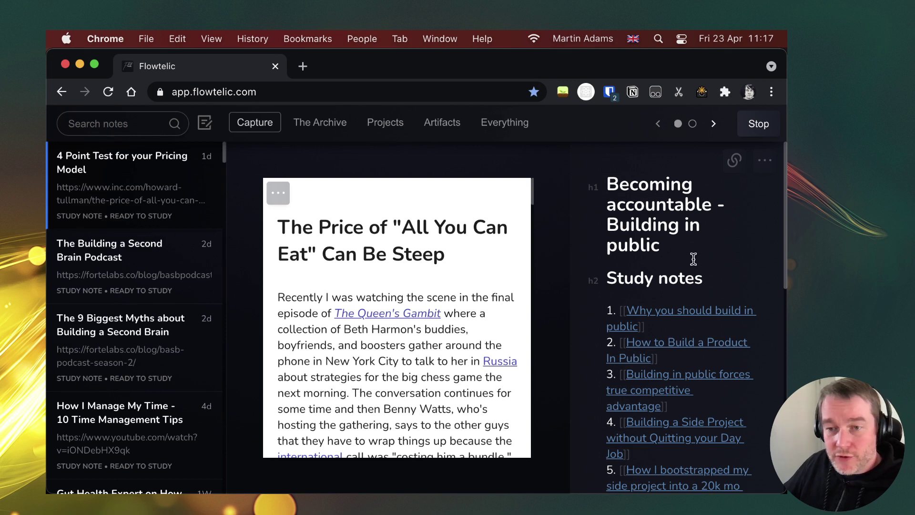
Look through the Becoming accountable - Building in public project note, from its study notes down to the resource links
{"action": "scroll", "coordinate": [701, 315], "scroll_direction": "down", "scroll_amount": 5}
{"action": "scroll", "coordinate": [698, 392], "scroll_direction": "up", "scroll_amount": 5}
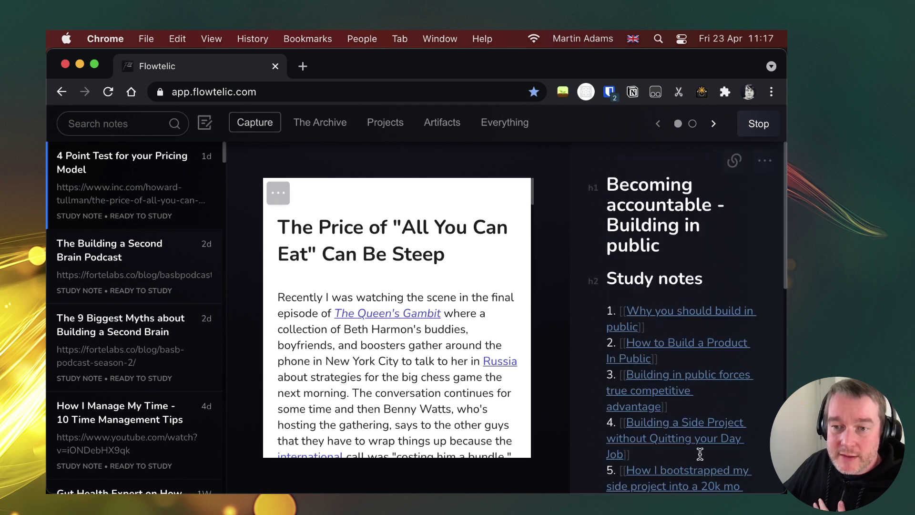
{"action": "scroll", "coordinate": [658, 265], "scroll_direction": "down", "scroll_amount": 6}
{"action": "scroll", "coordinate": [675, 210], "scroll_direction": "up", "scroll_amount": 3}
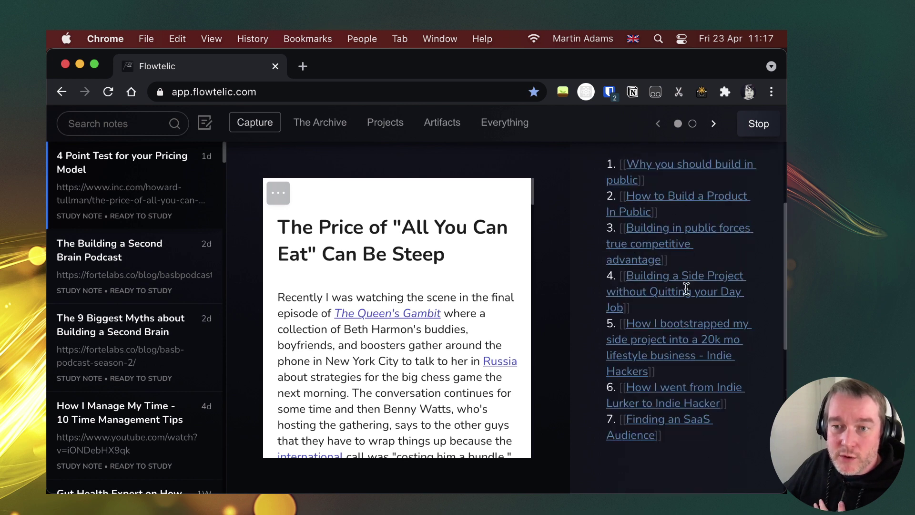
{"action": "scroll", "coordinate": [680, 200], "scroll_direction": "up", "scroll_amount": 1}
{"action": "scroll", "coordinate": [674, 336], "scroll_direction": "down", "scroll_amount": 3}
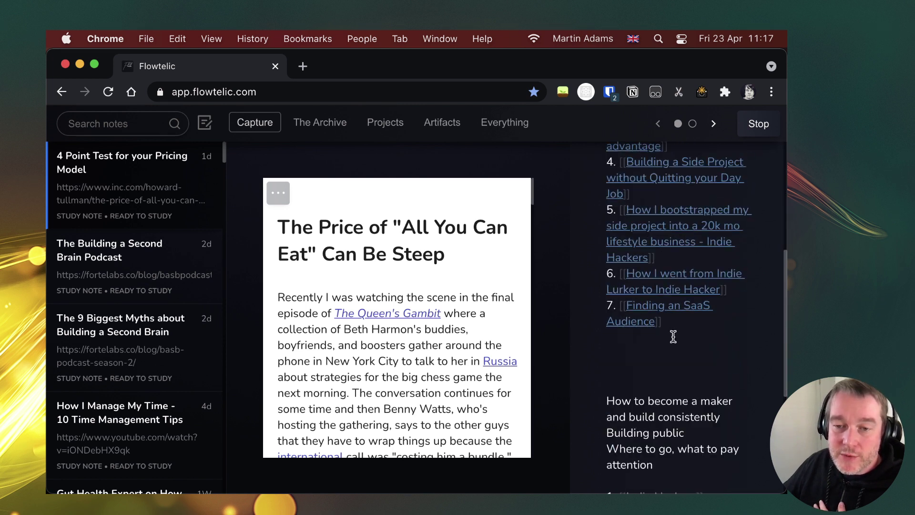
{"action": "scroll", "coordinate": [674, 336], "scroll_direction": "down", "scroll_amount": 5}
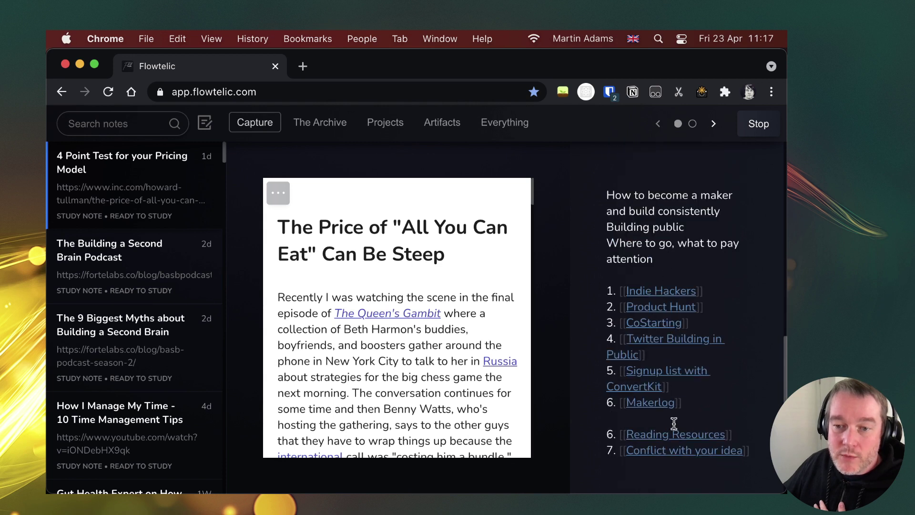
Open the linked Indie Hackers resource note beside the Becoming accountable - Building in public project note
{"action": "left_click", "coordinate": [670, 295]}
{"action": "left_click", "coordinate": [412, 265]}
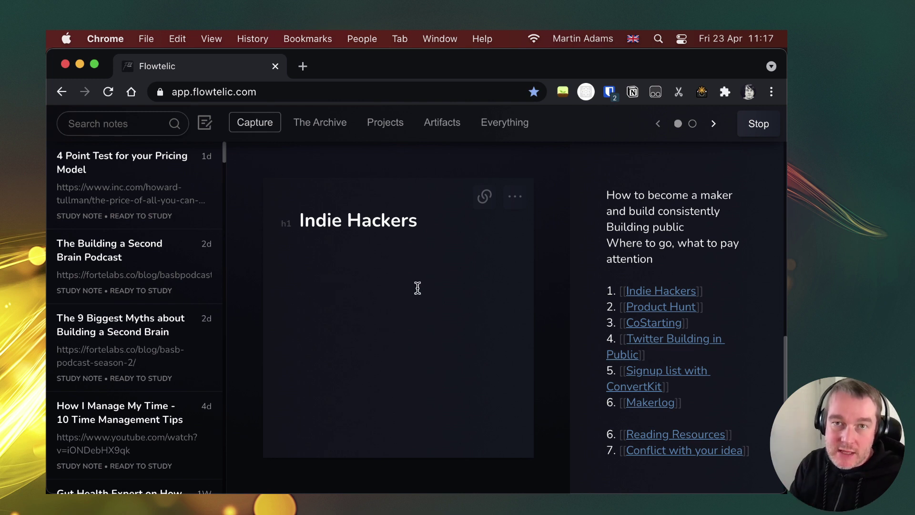
{"action": "scroll", "coordinate": [639, 395], "scroll_direction": "down", "scroll_amount": 1}
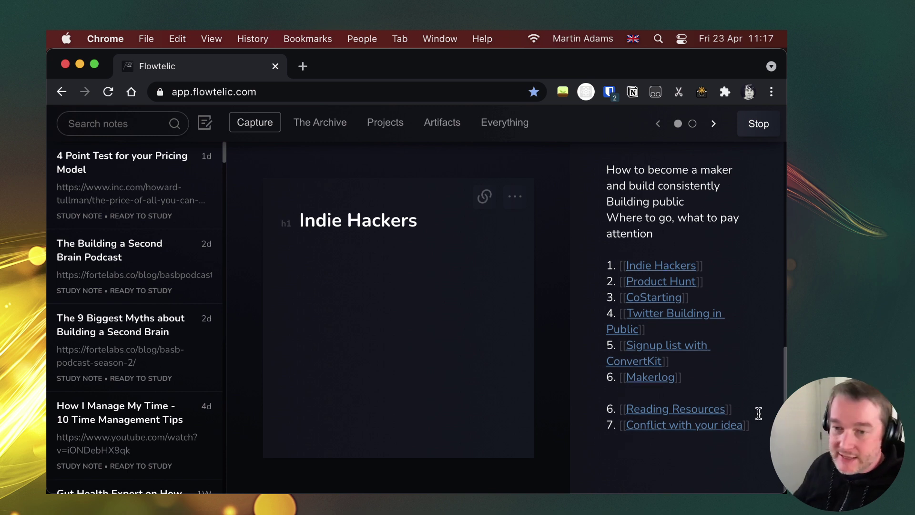
View the workflow state choices for the Becoming accountable - Building in public project note, keeping its current state
{"action": "scroll", "coordinate": [728, 200], "scroll_direction": "up", "scroll_amount": 10}
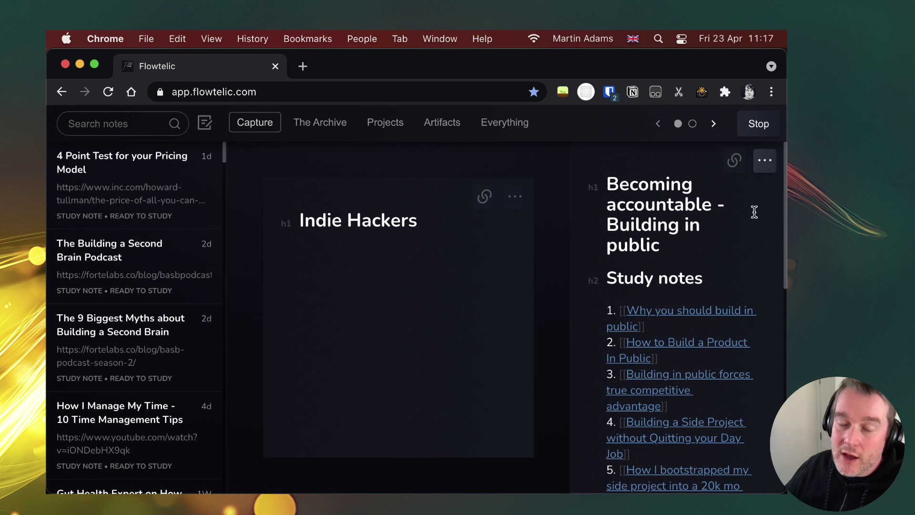
{"action": "left_click", "coordinate": [765, 160]}
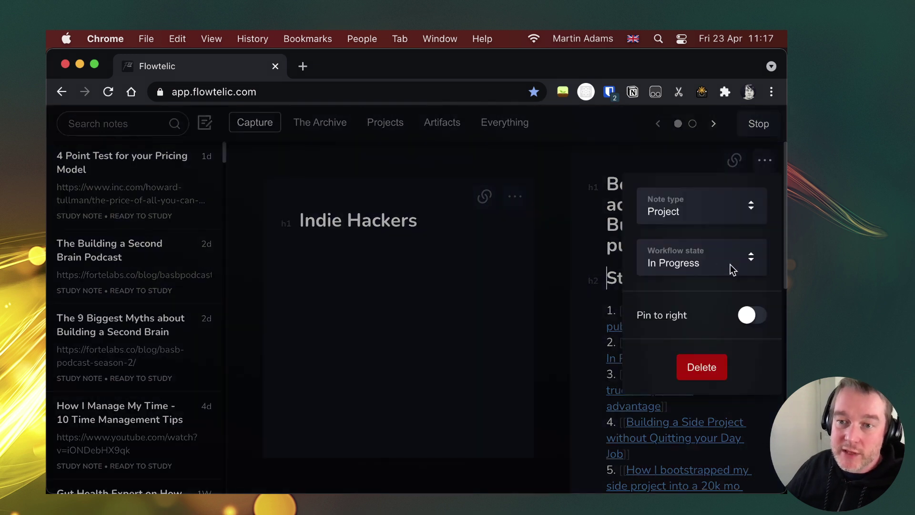
{"action": "left_click", "coordinate": [713, 256]}
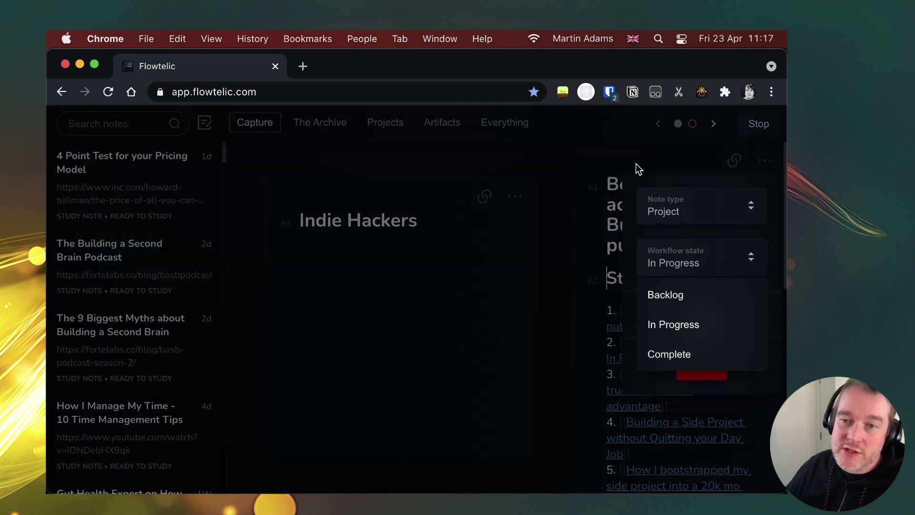
{"action": "left_click", "coordinate": [645, 174]}
{"action": "left_click", "coordinate": [645, 179]}
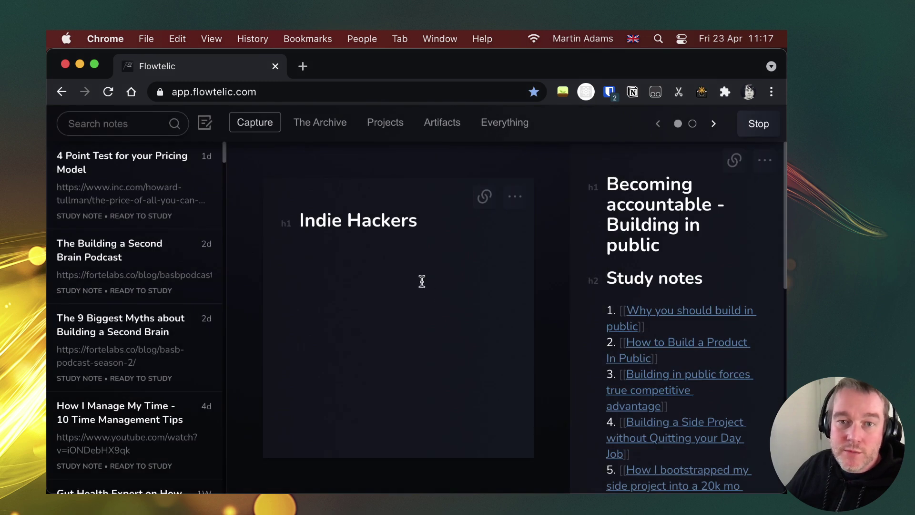
Stop the project work session and review the focus recommendations for today
{"action": "left_click", "coordinate": [758, 129]}
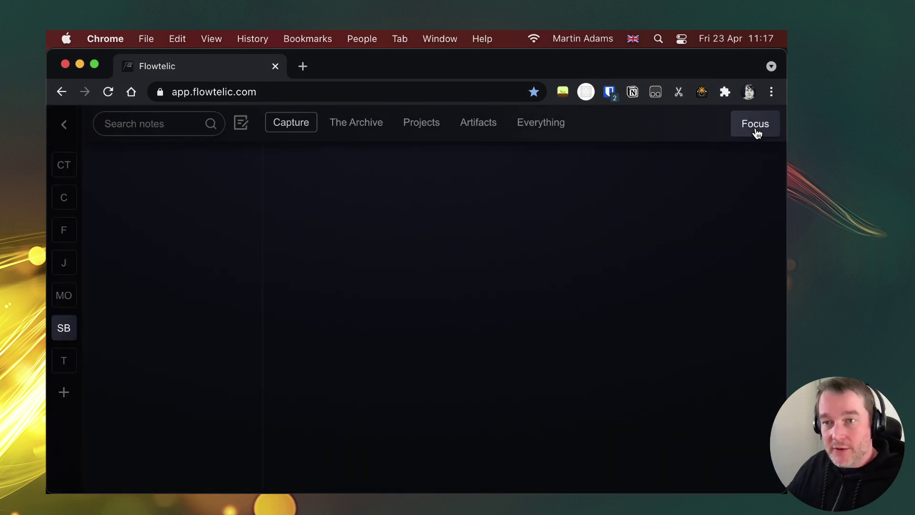
{"action": "left_click", "coordinate": [759, 131]}
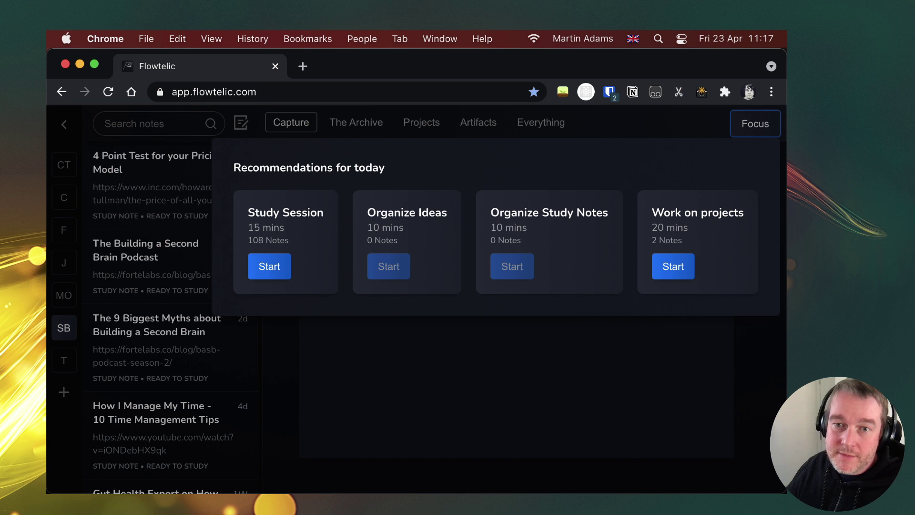
{"action": "left_click", "coordinate": [758, 125]}
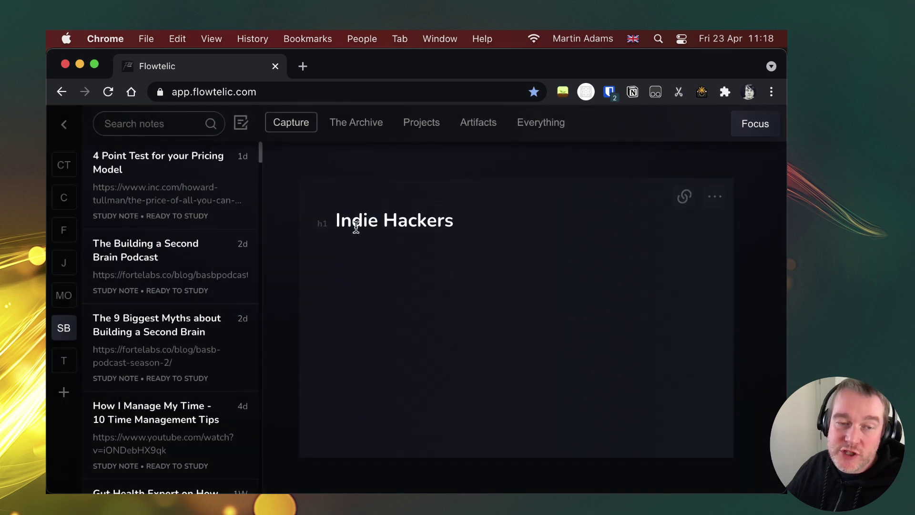
{"action": "left_click", "coordinate": [769, 130]}
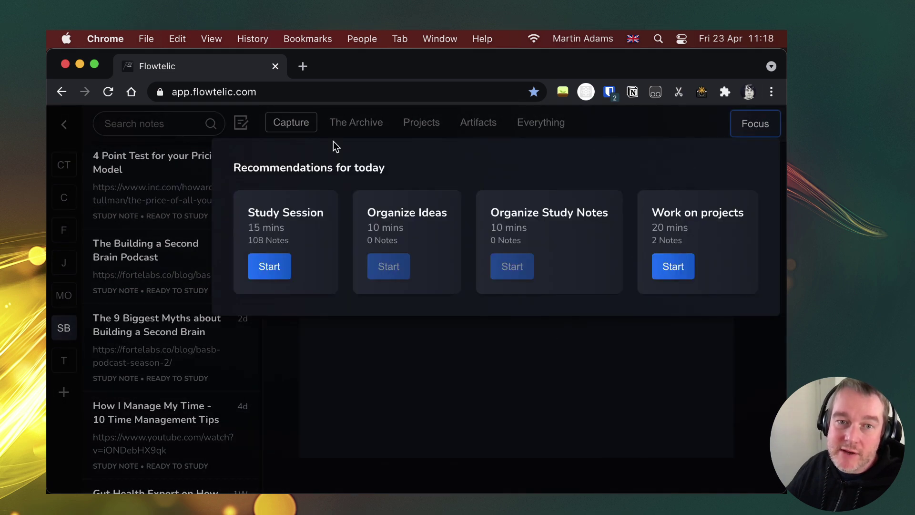
Run the 15-minute Study Session up to the How I Manage My Time video note, and stop it to return to the Indie Hackers note
{"action": "left_click", "coordinate": [272, 268]}
{"action": "left_click", "coordinate": [717, 123]}
{"action": "left_click", "coordinate": [718, 123]}
{"action": "left_click", "coordinate": [718, 123]}
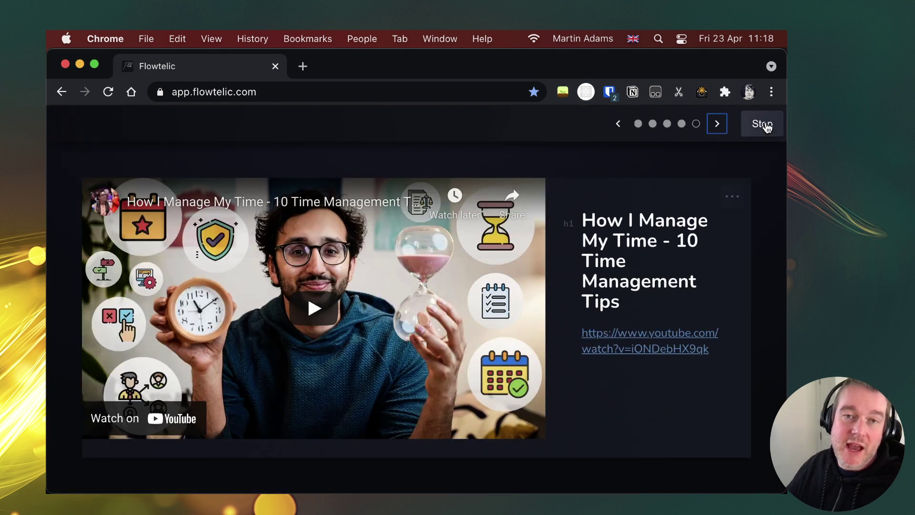
{"action": "left_click", "coordinate": [764, 125]}
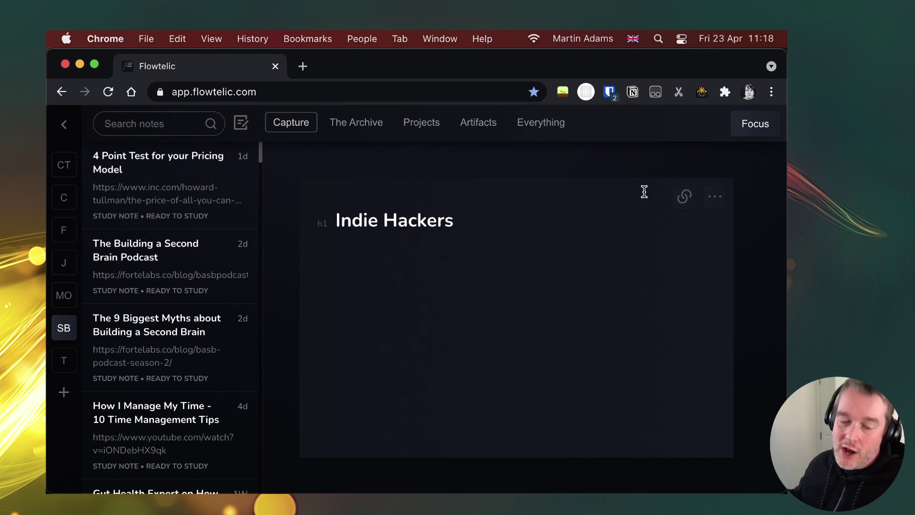
{"action": "left_click", "coordinate": [375, 283]}
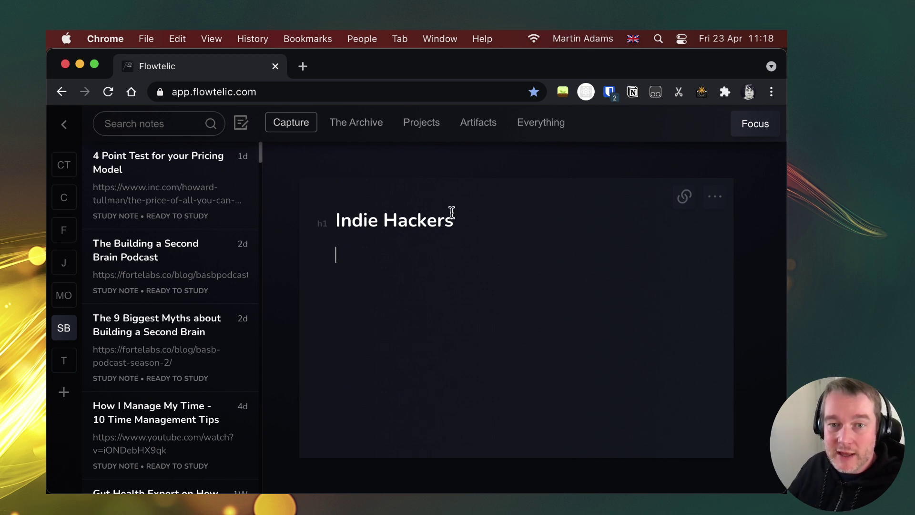